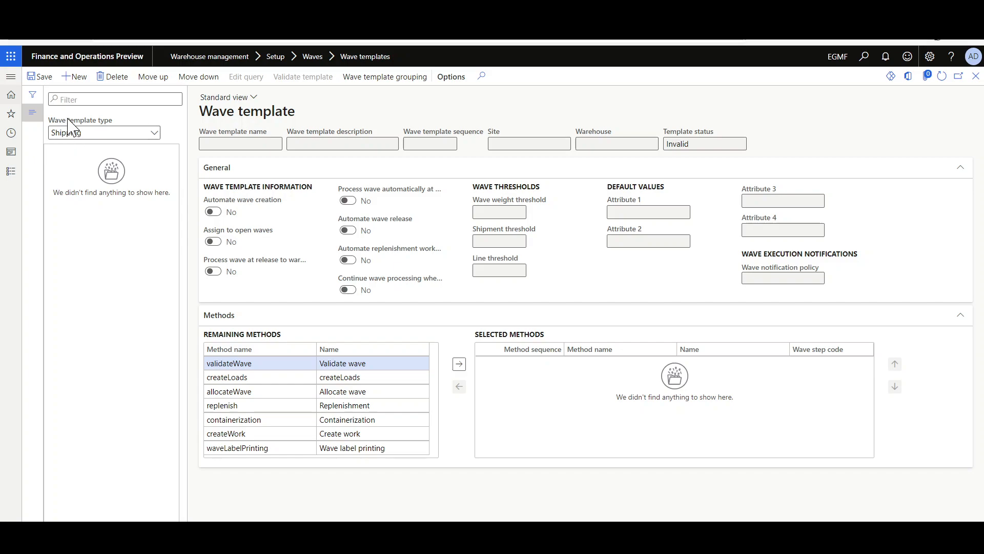
Step: Create a new shipping wave template named WH80OnlineStore, using the same text as its description
click(75, 78)
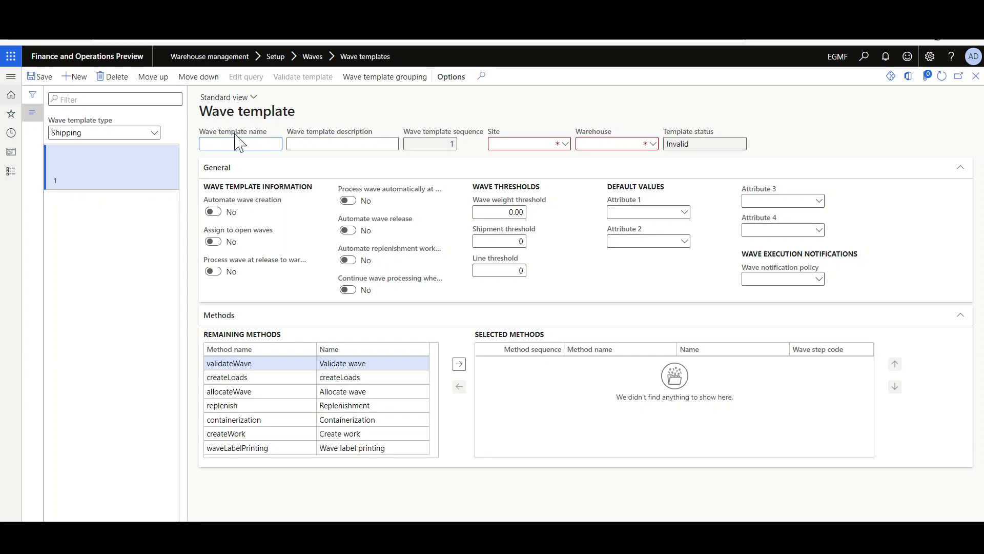
text(WH80)
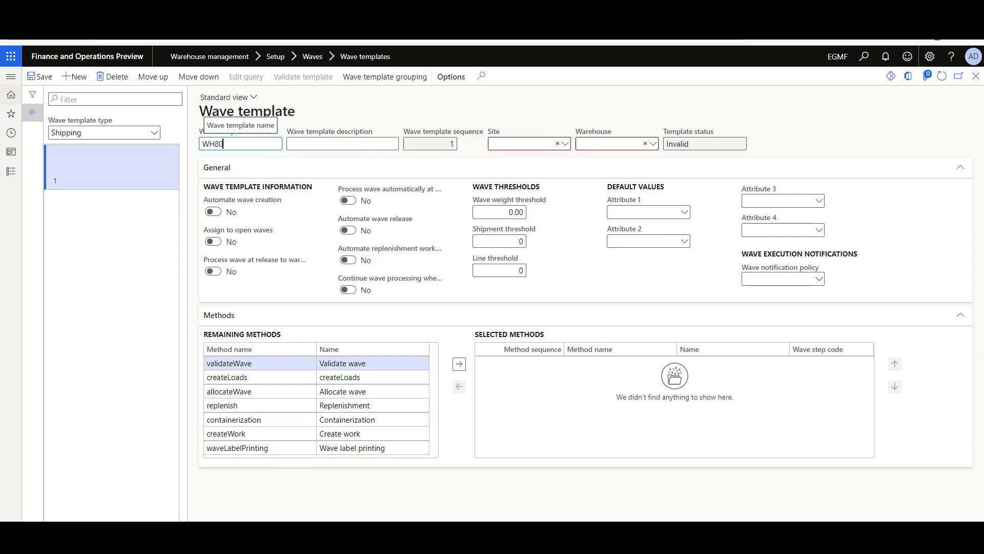
text(OnlineStore)
key(Tab)
double_click(241, 144)
key(ctrl+c)
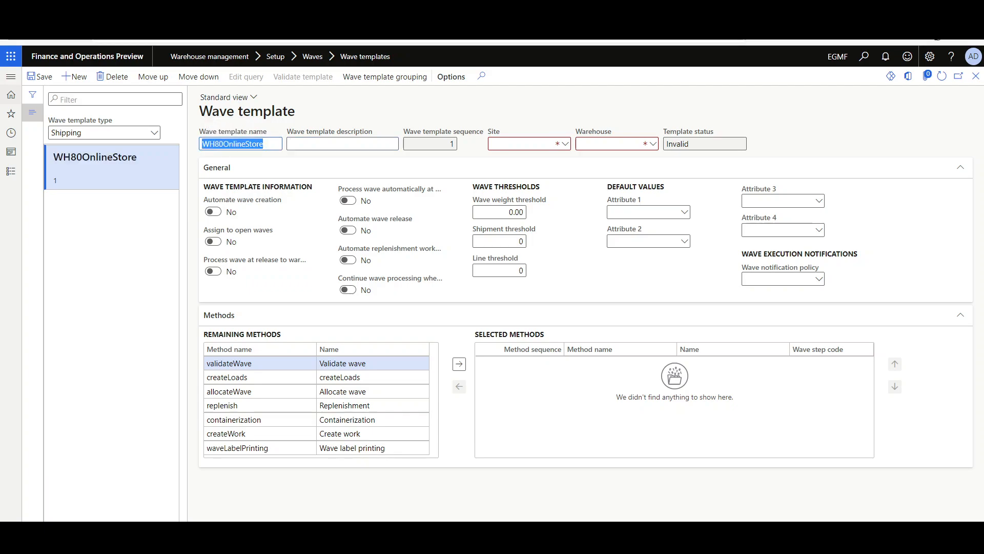
click(330, 144)
key(ctrl+v)
click(386, 120)
click(375, 91)
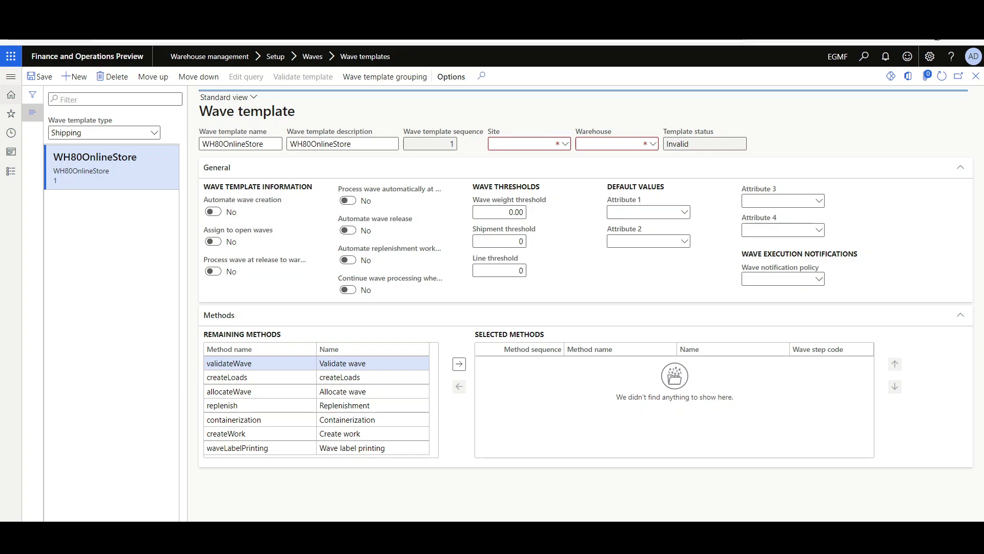
Step: Assign warehouse 80 to the WH80OnlineStore wave template and save the record
click(609, 143)
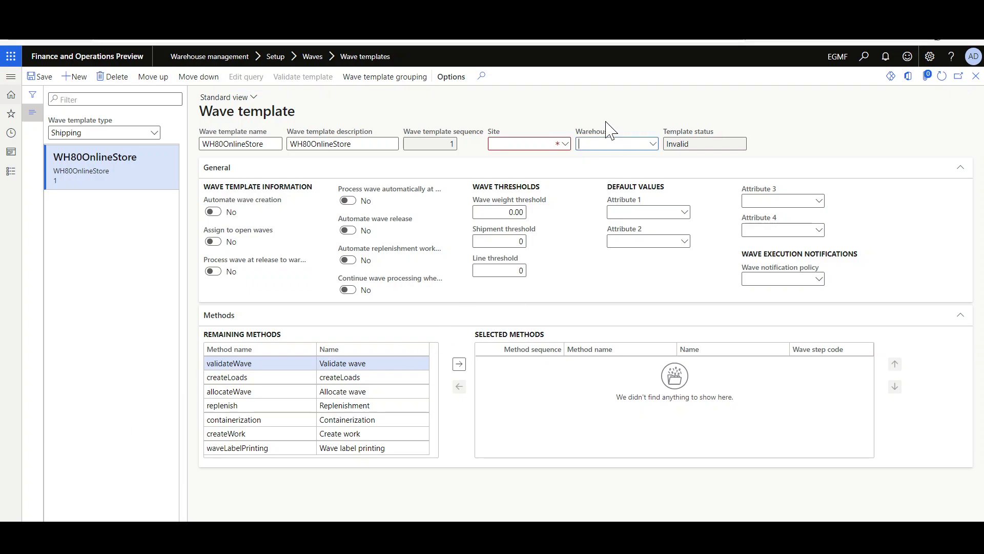
text(80)
key(Tab)
click(37, 77)
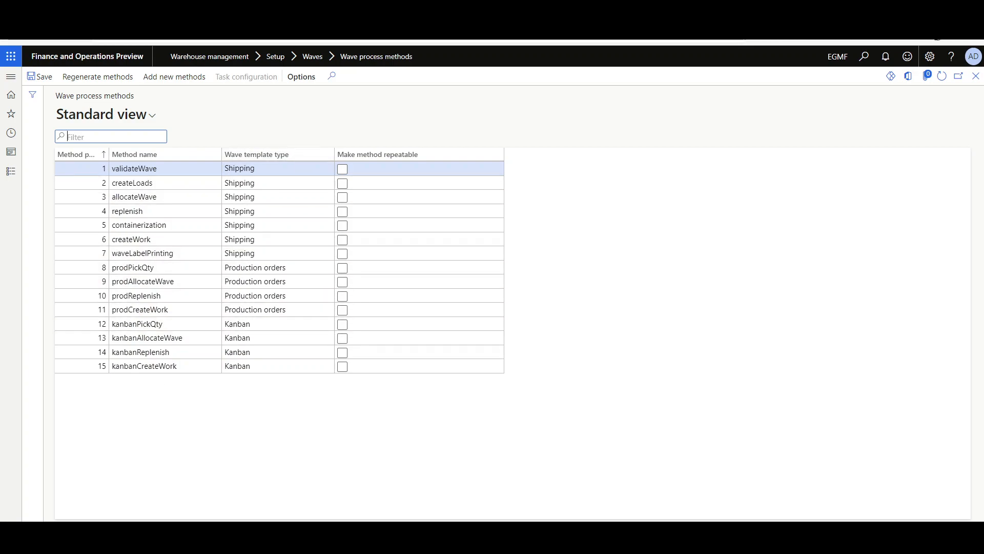
Step: Return to the WH80OnlineStore wave template, enable automated wave creation and save
key(ctrl+Tab)
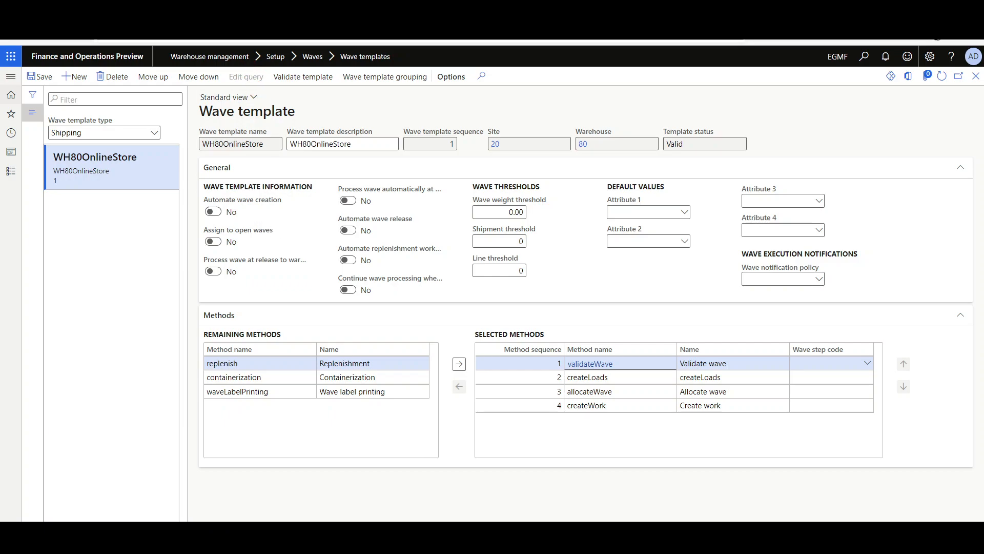
click(214, 213)
click(41, 78)
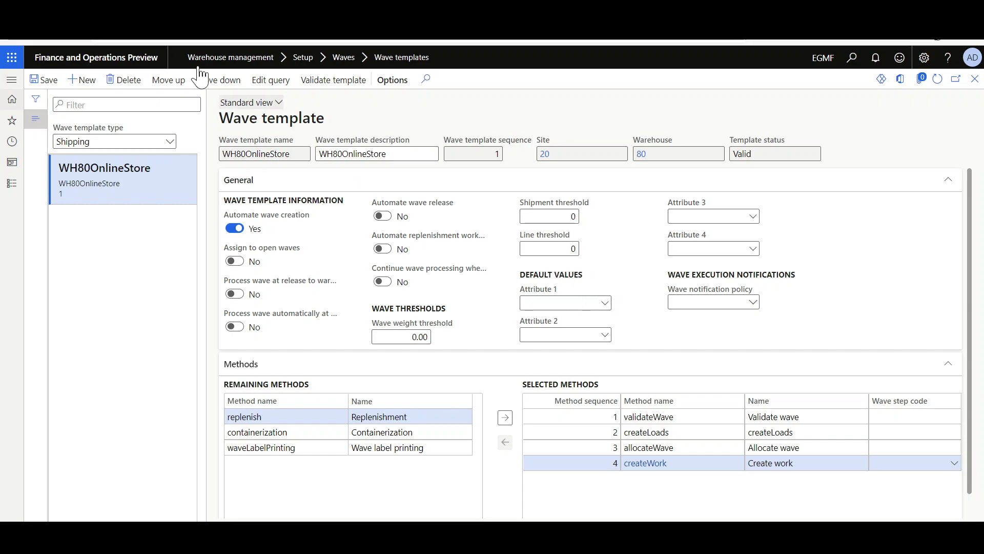
Step: Review the wave attributes list, checking the values defined for Attribute 2 and Attribute 3
click(149, 11)
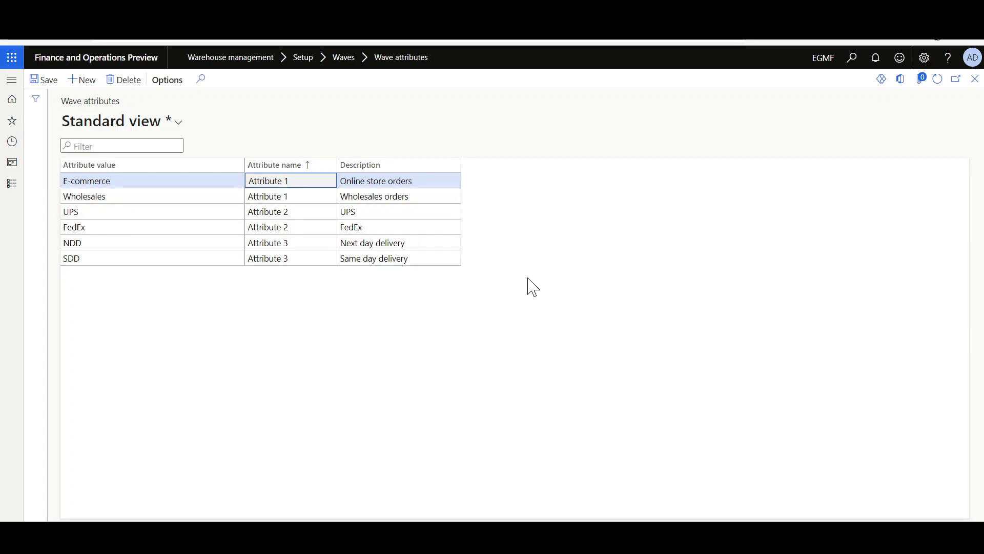
click(287, 211)
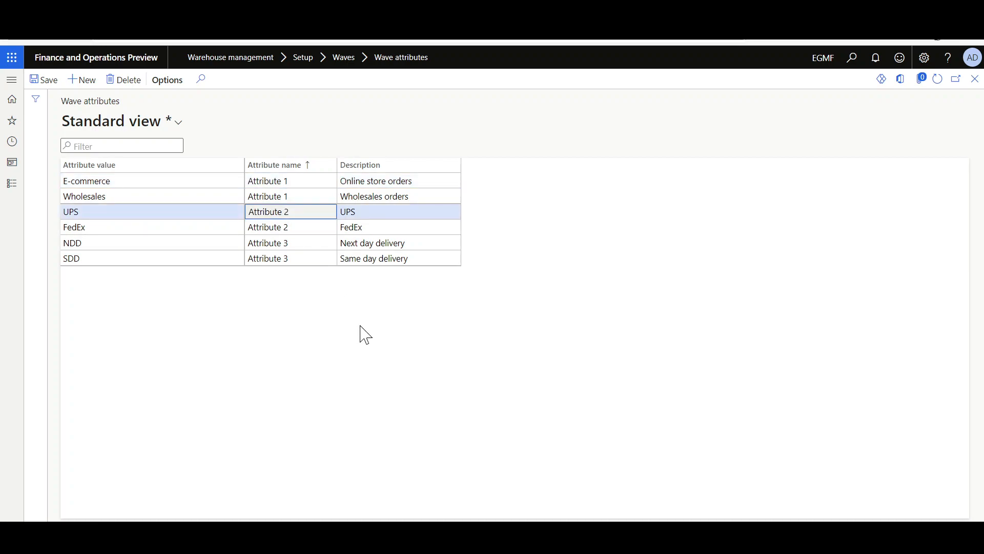
click(456, 229)
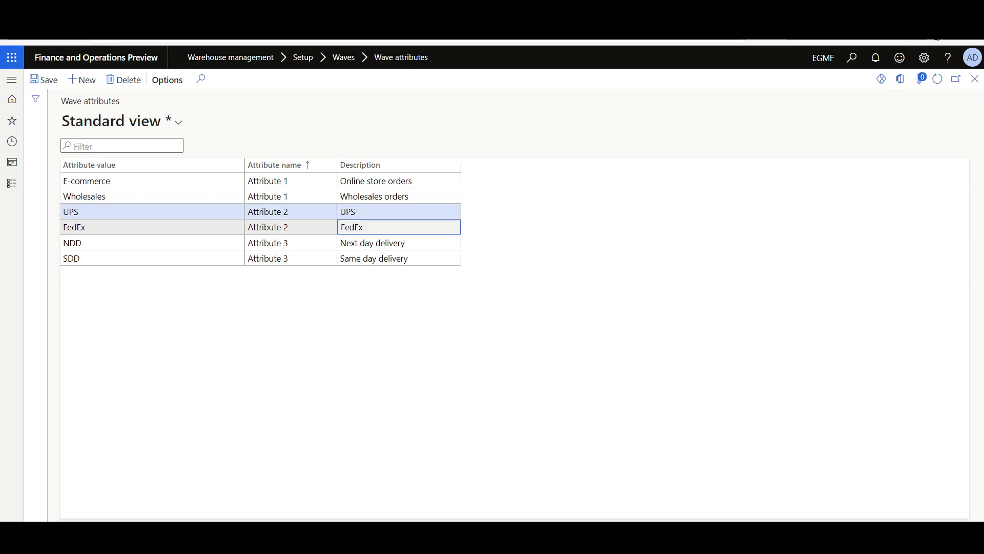
click(287, 242)
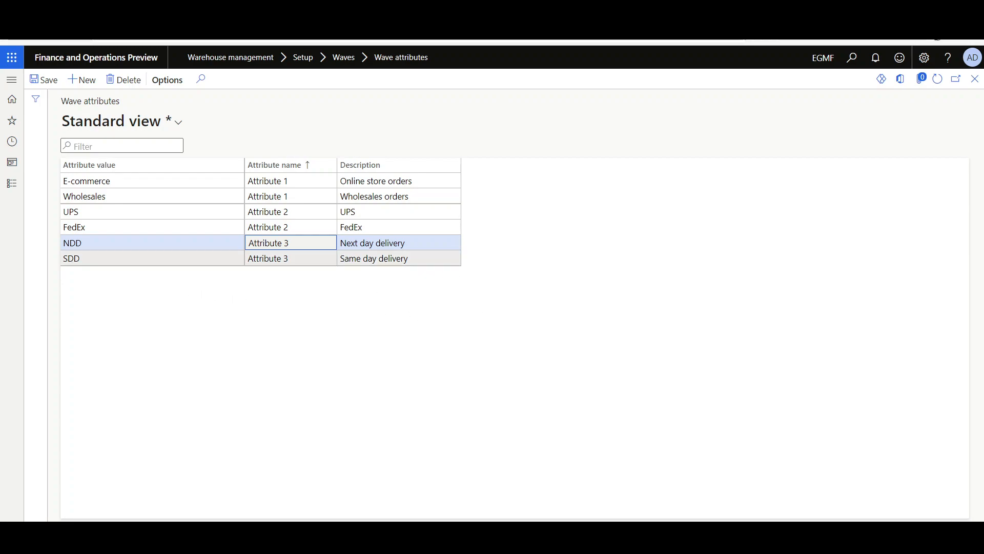
click(374, 258)
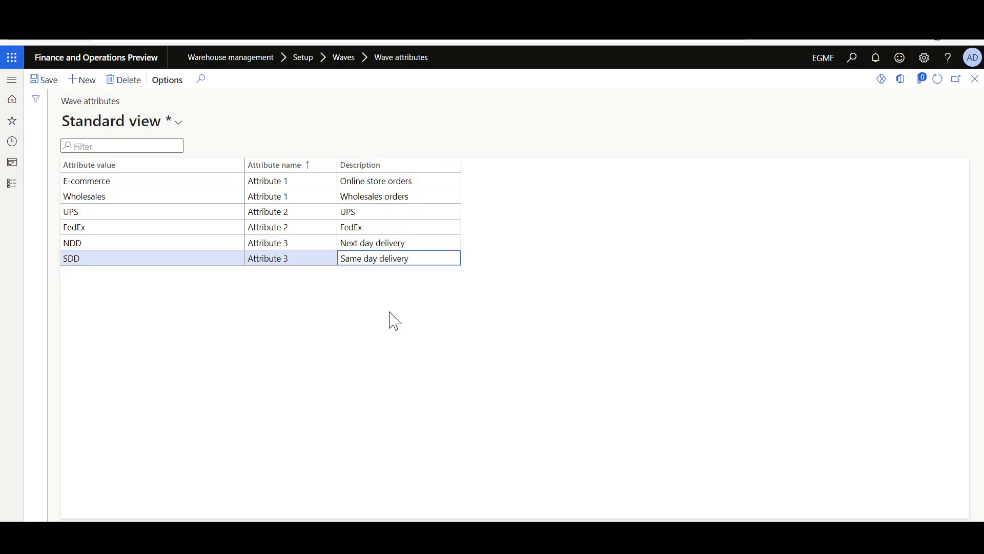
Step: Set the wave template's default values: Attribute 1 to E-commerce, Attribute 2 to FedEx and Attribute 3 to NDD
click(153, 18)
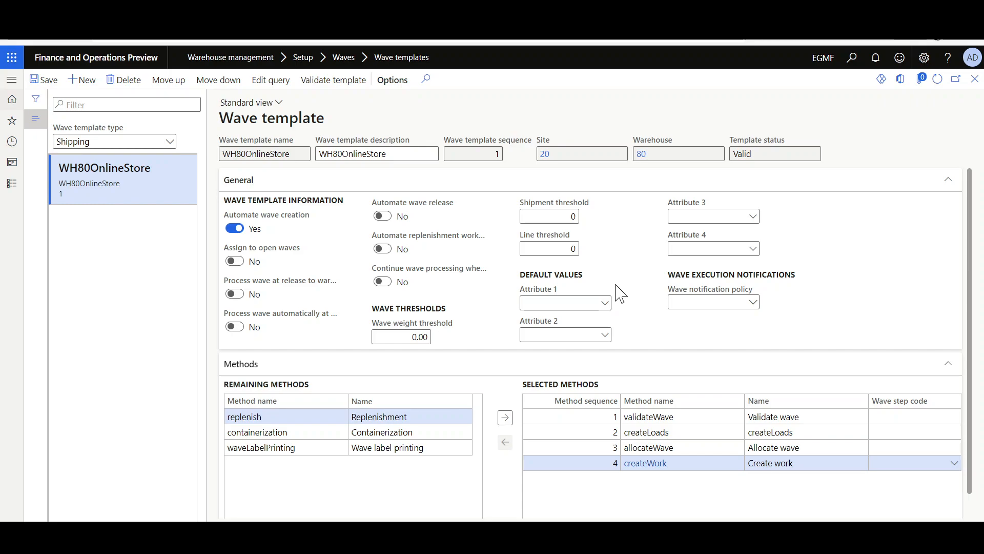
click(605, 302)
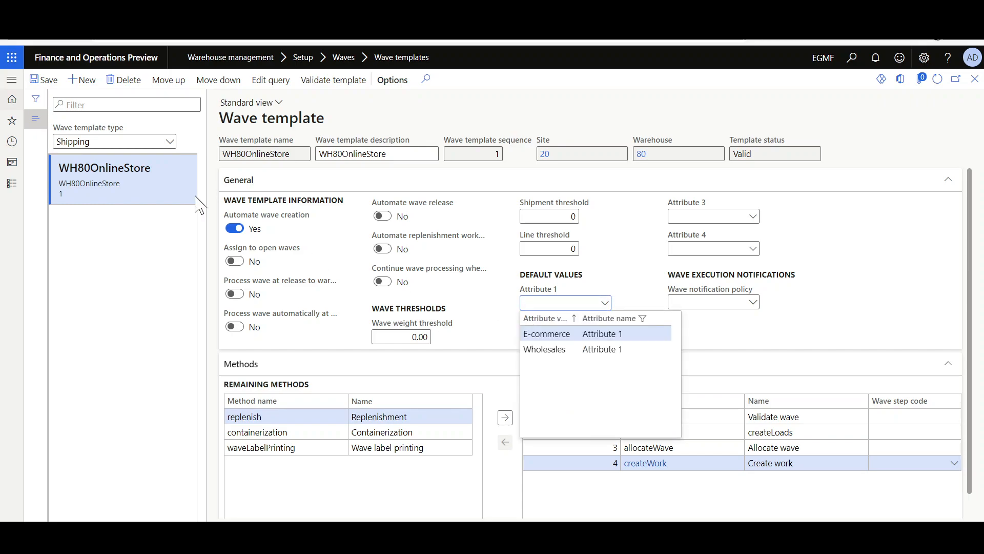
click(547, 334)
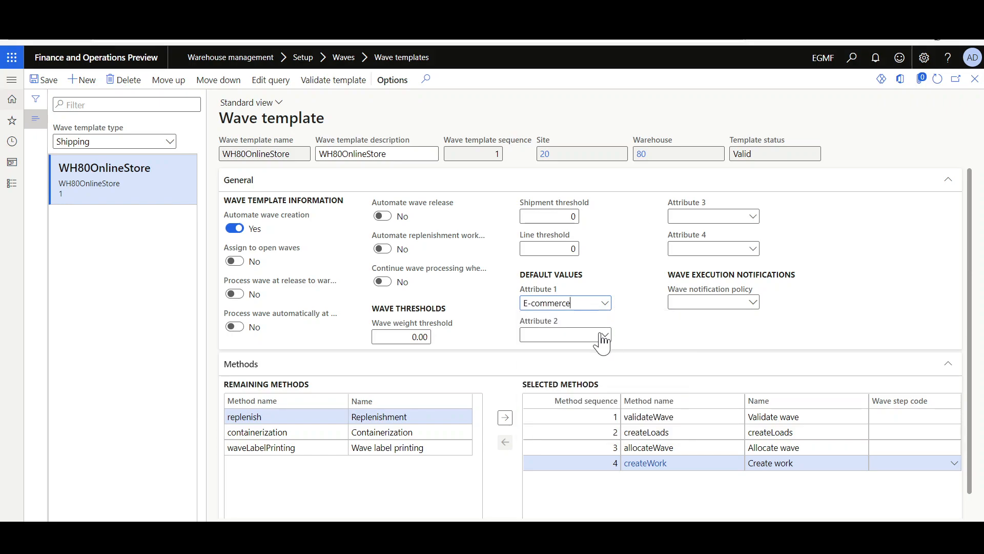
click(605, 334)
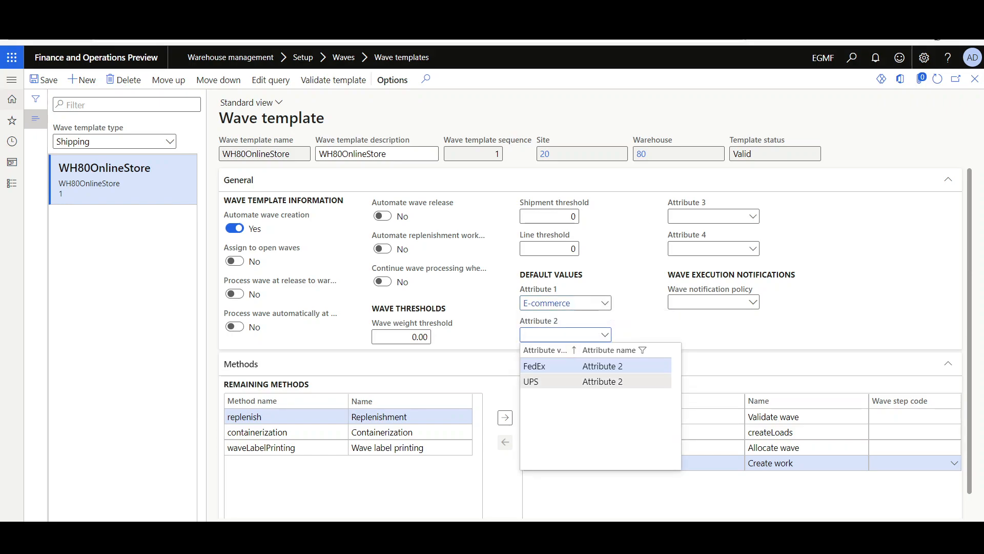
click(536, 367)
click(750, 221)
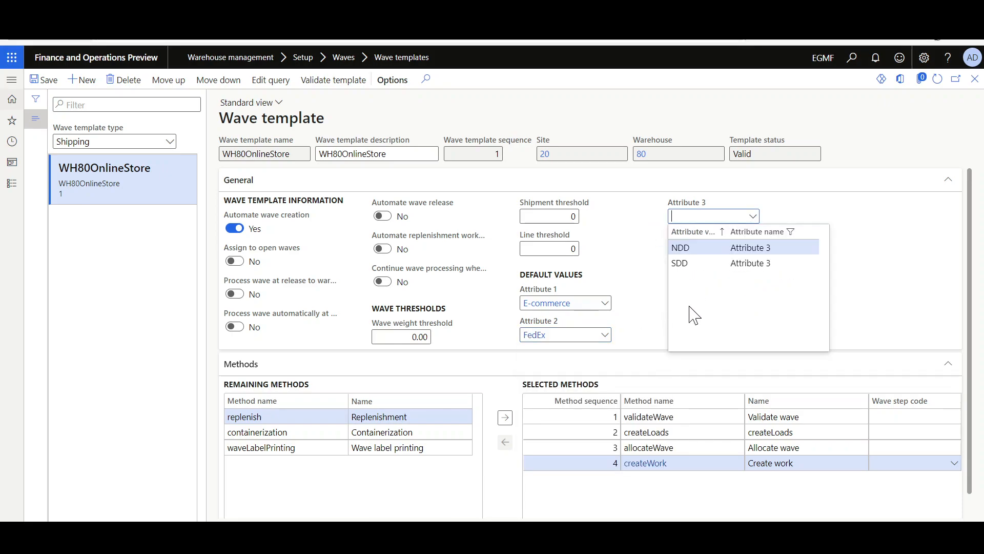
click(681, 248)
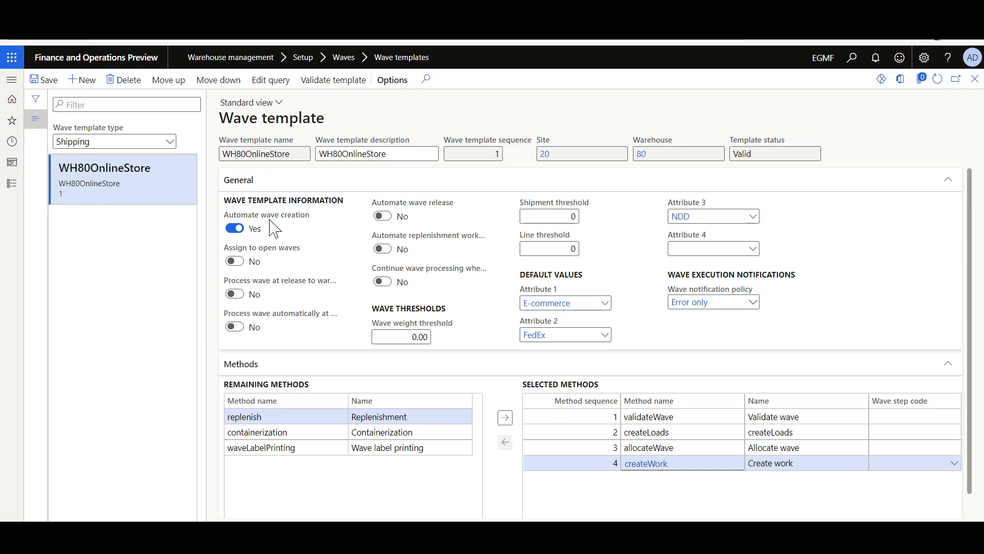
mouse_move(267, 226)
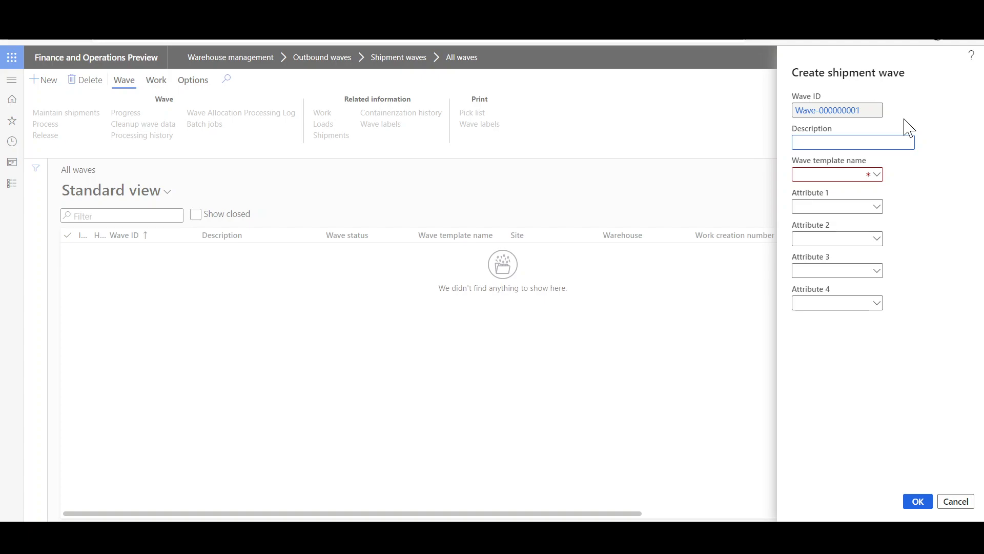
Step: Describe the new shipment wave as "WH80 Online stores FEB 13th orders" and assign it the WH80OnlineStore wave template
text(WH80 Online )
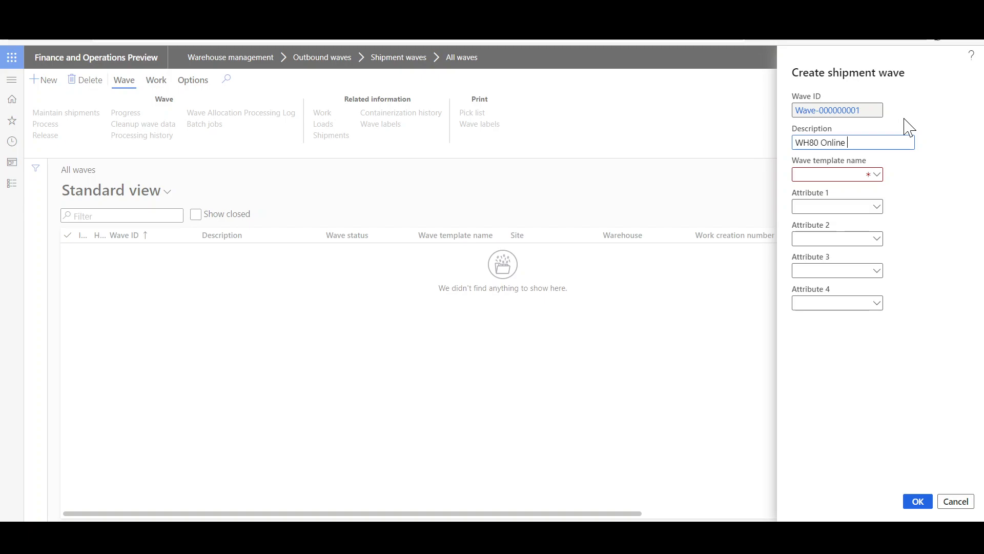
text(stores)
text( FEB 1)
text(3th orders)
key(Tab)
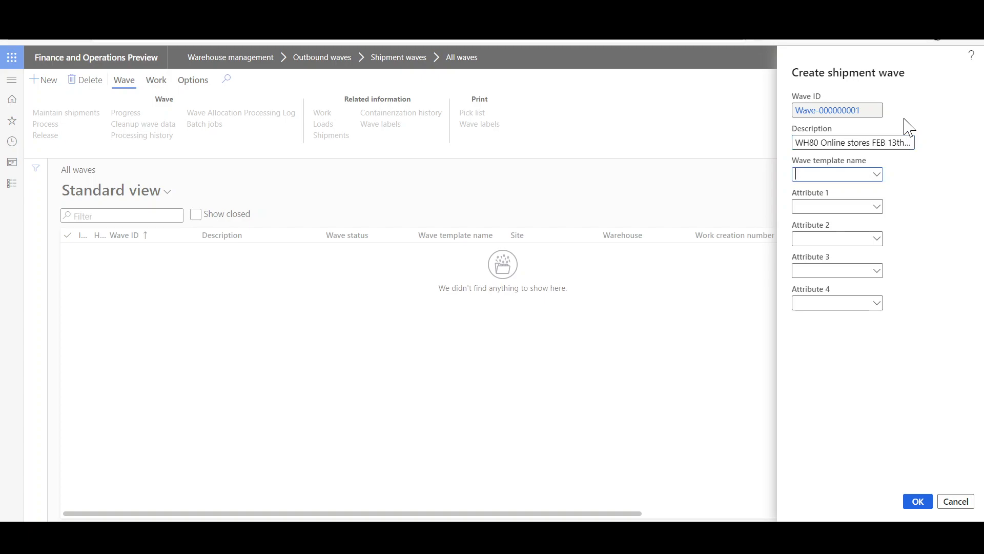
click(877, 174)
click(692, 206)
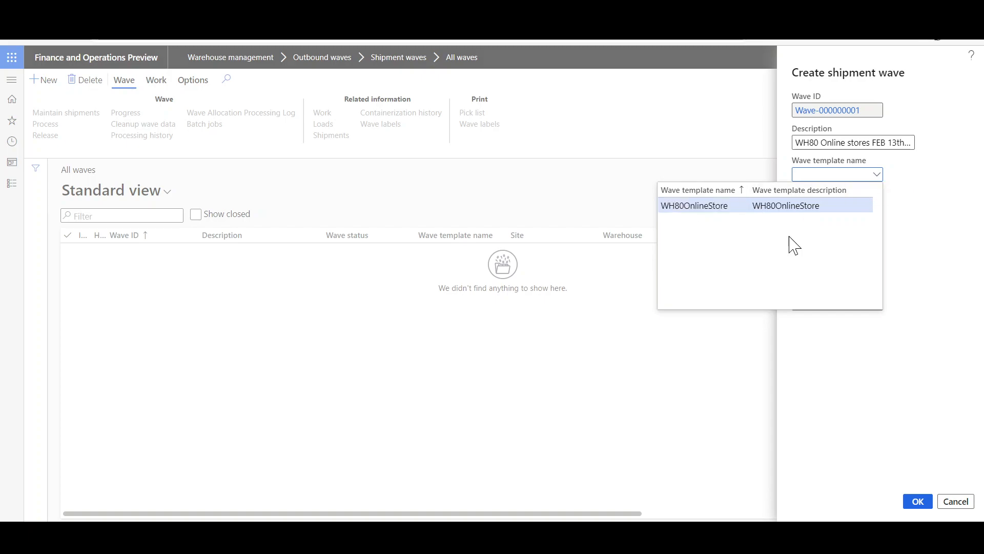
Step: Set the shipment wave's attributes to E-commerce, FedEx and NDD, and confirm its creation
click(876, 207)
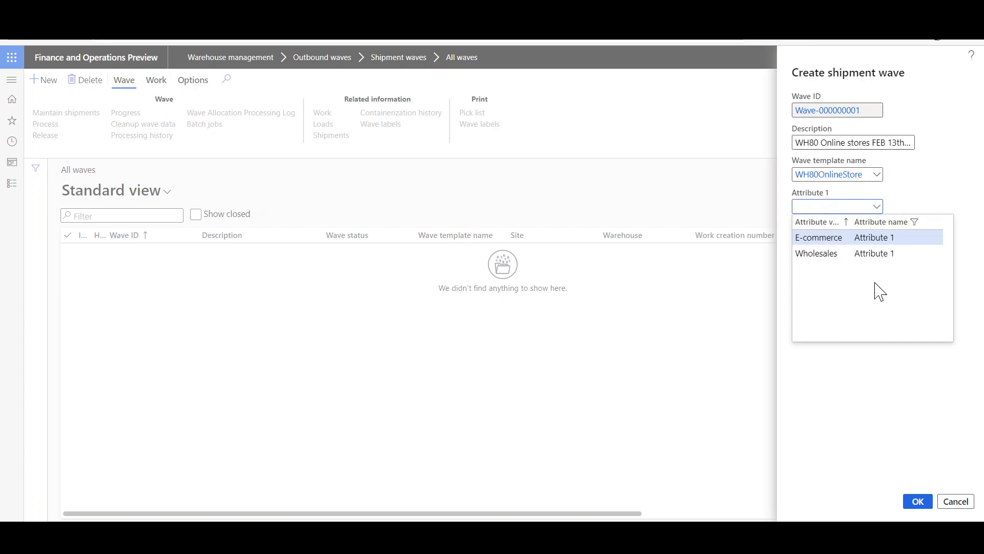
click(870, 238)
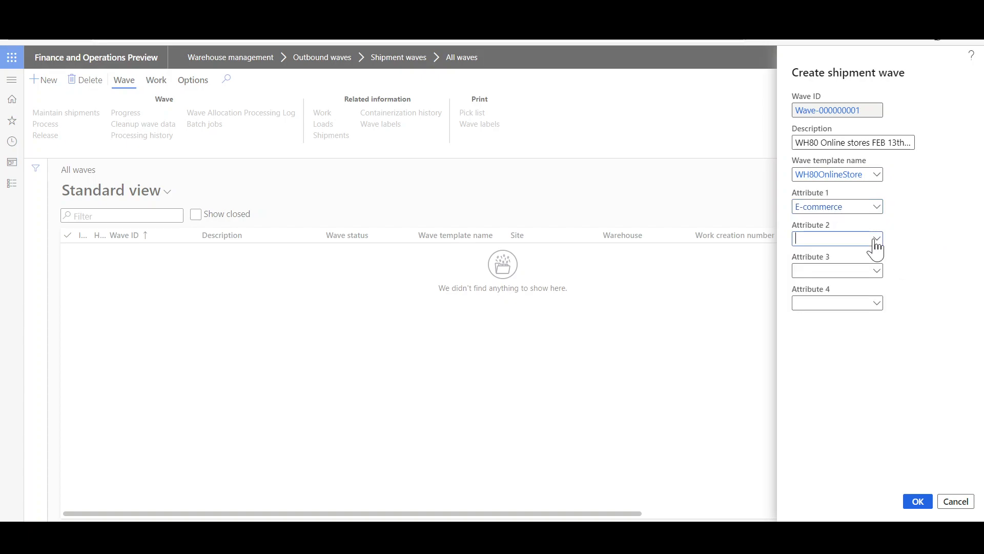
click(876, 239)
click(815, 270)
click(877, 272)
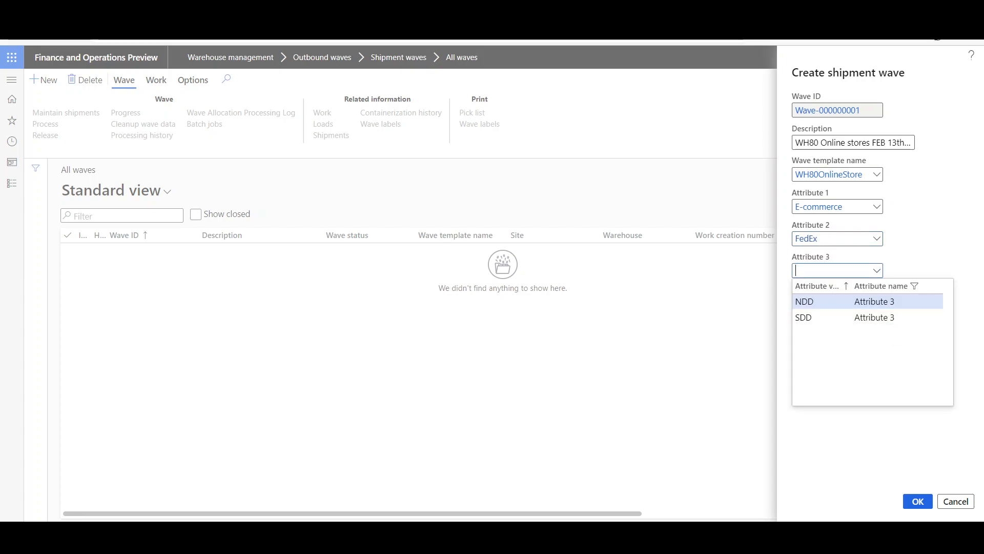
click(807, 308)
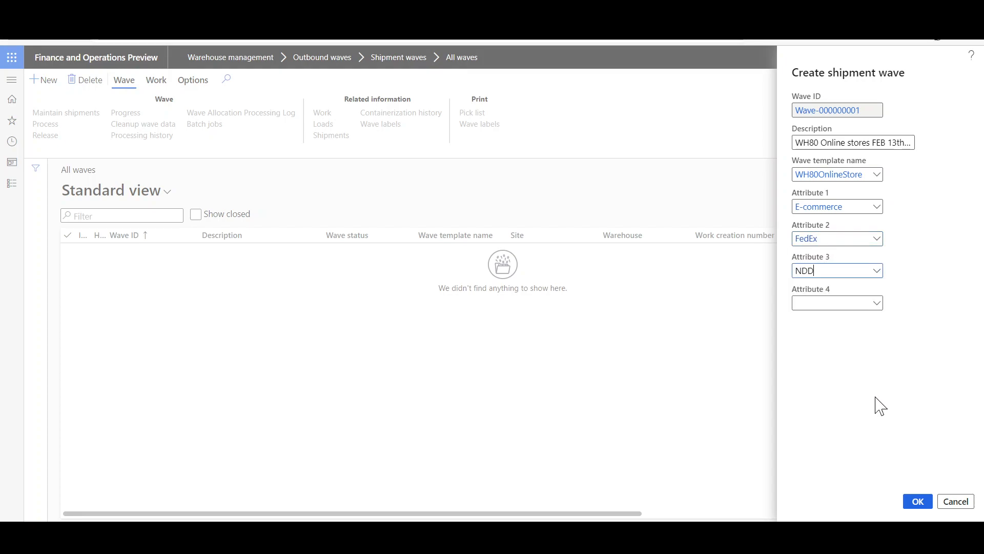
click(918, 501)
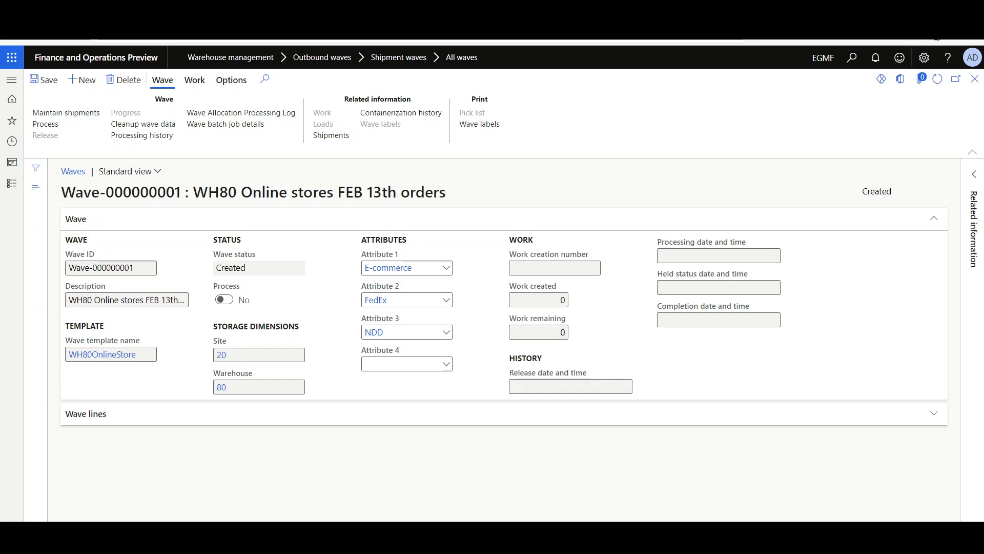
Step: Expand the wave lines section of the new shipment wave to check its contents
click(135, 416)
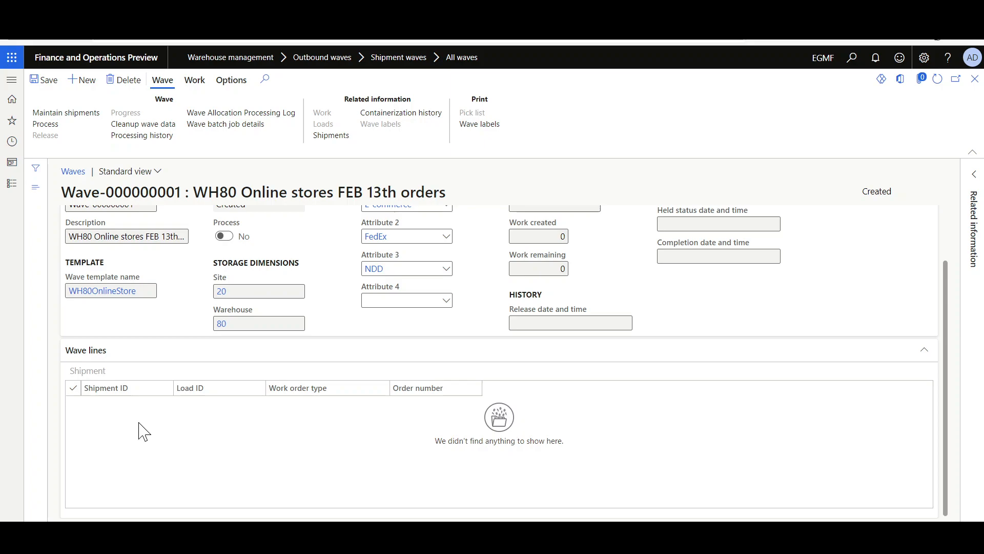
scroll(179, 338, up, 1)
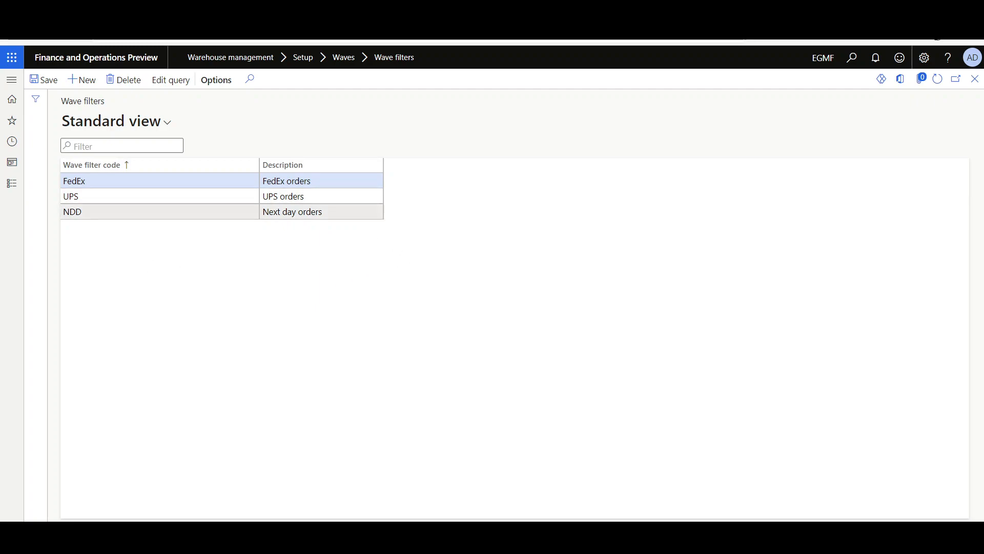
Step: Review the NDD, UPS and FedEx wave filters and open the FedEx filter's query
click(241, 212)
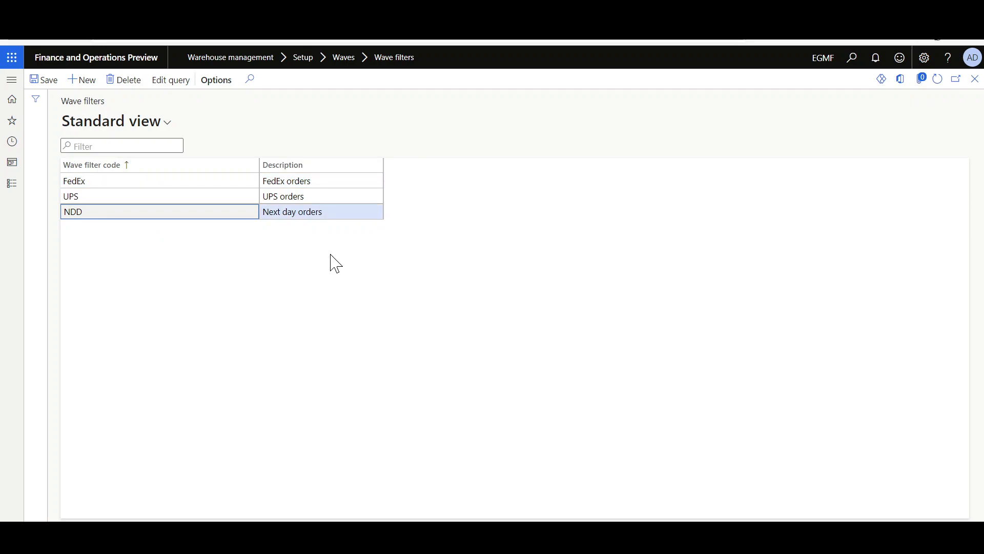
key(Up)
key(Up)
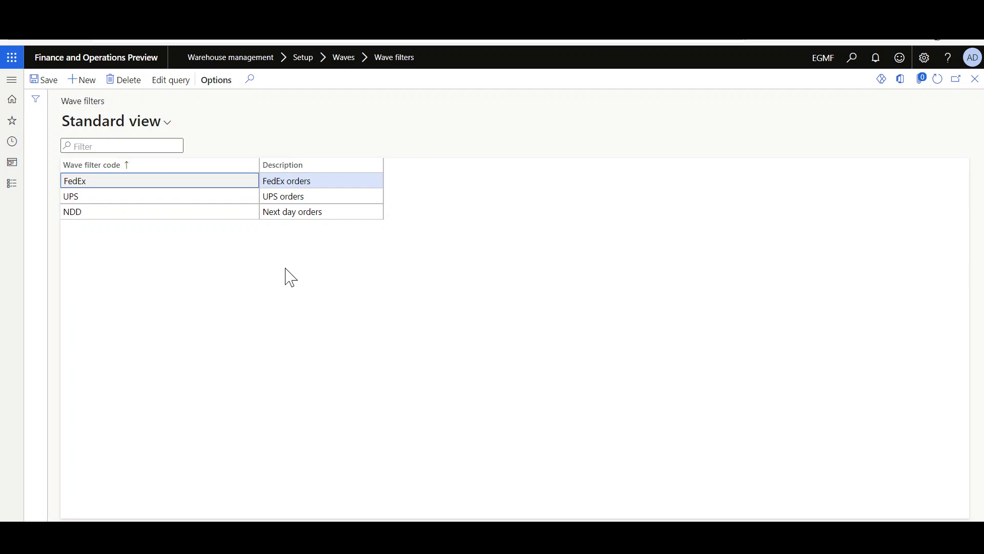
click(173, 85)
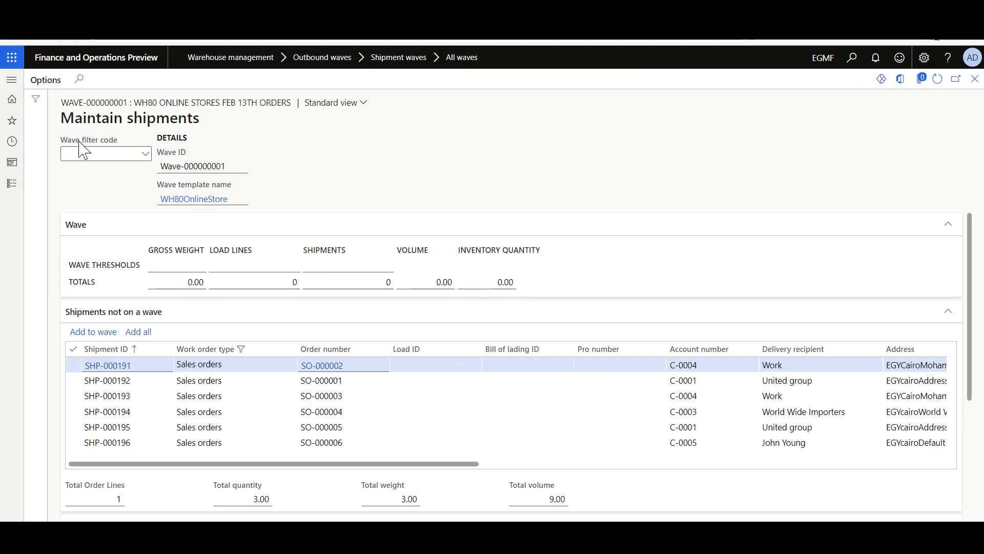
Step: Filter the shipments not on a wave by the FedEx wave filter code
click(145, 154)
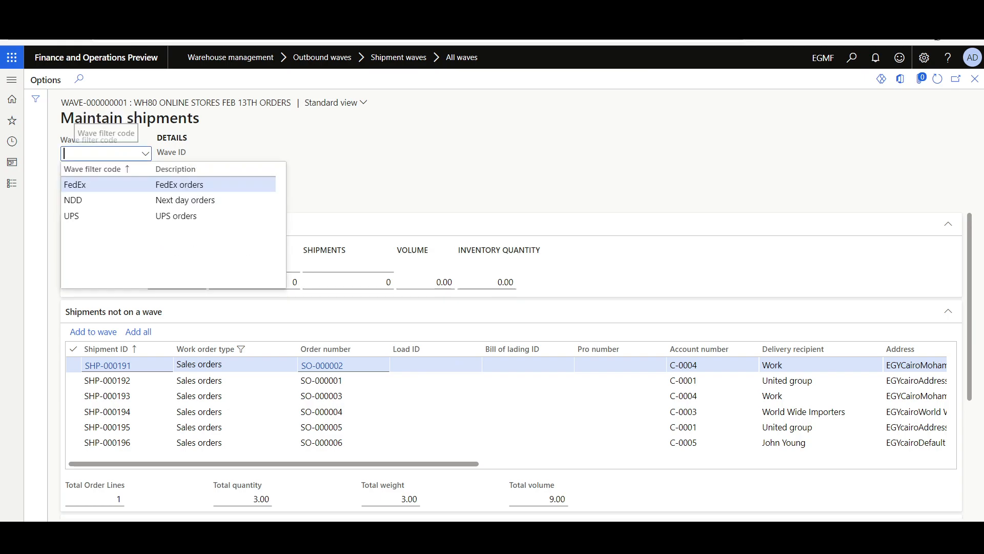
click(74, 185)
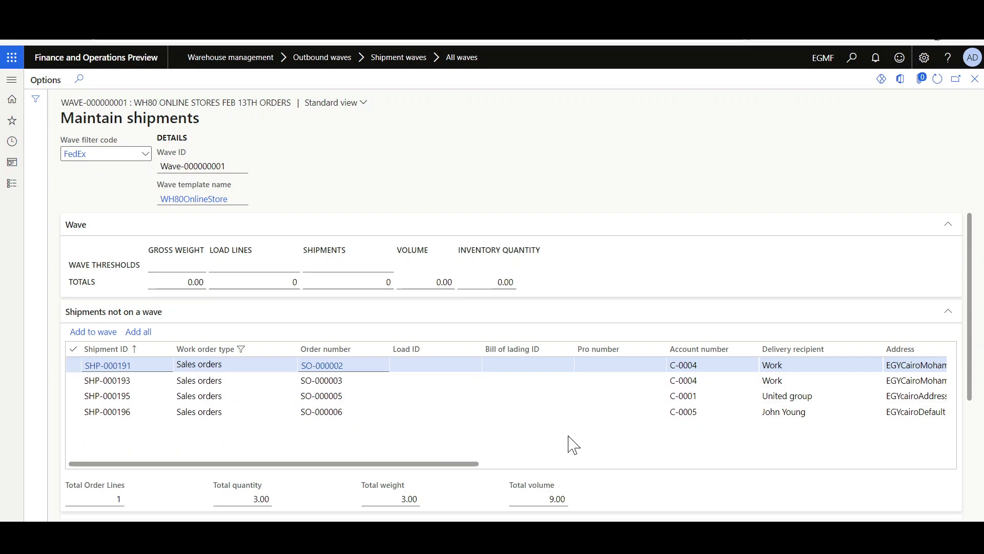
Step: Review the delivery details of the FedEx-filtered shipments, add all of them to the wave, and refresh the wave's lines
drag(421, 465, 834, 469)
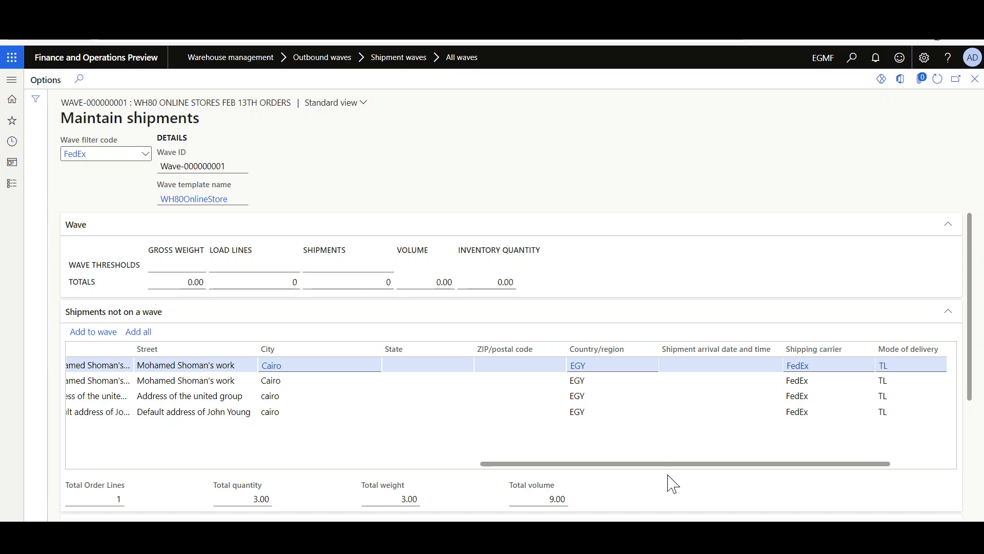
drag(679, 464, 127, 451)
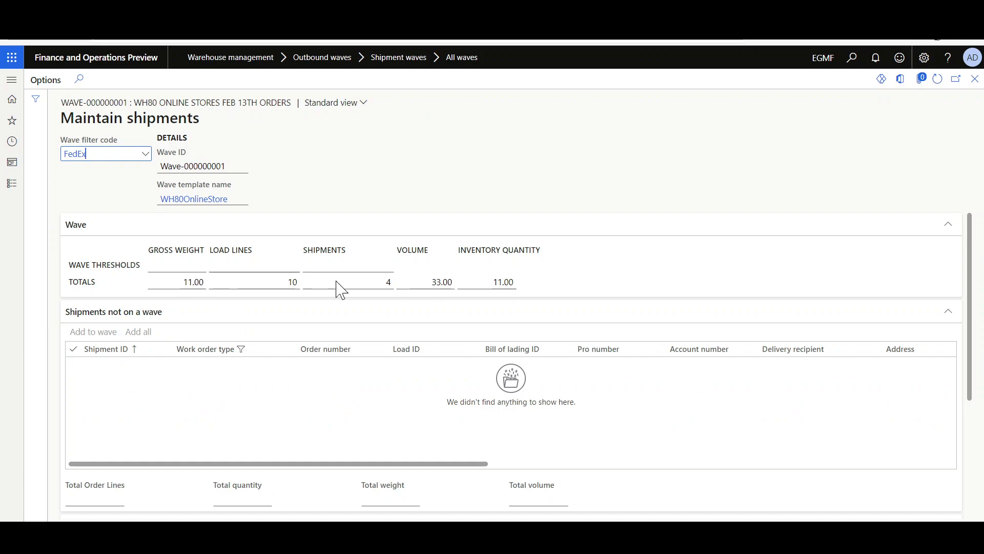
key(Escape)
scroll(614, 238, down, 2)
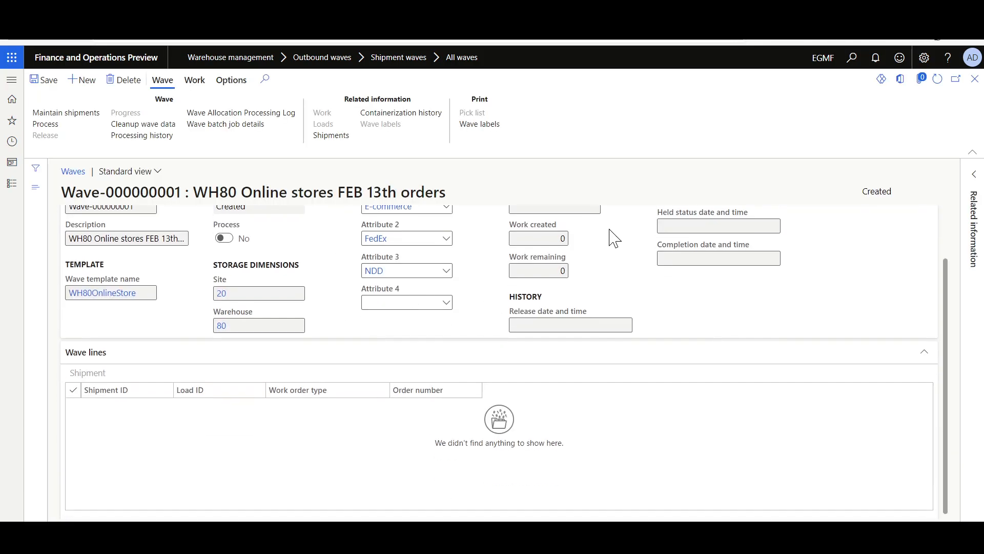
click(937, 79)
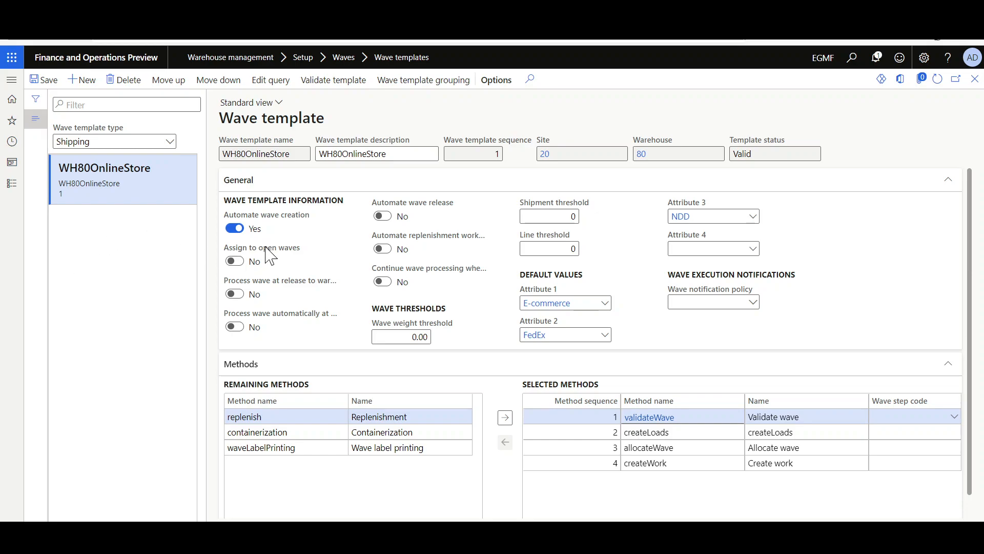
Step: Enable assignment to open waves in the WH80OnlineStore shipping wave template
click(234, 261)
mouse_move(277, 281)
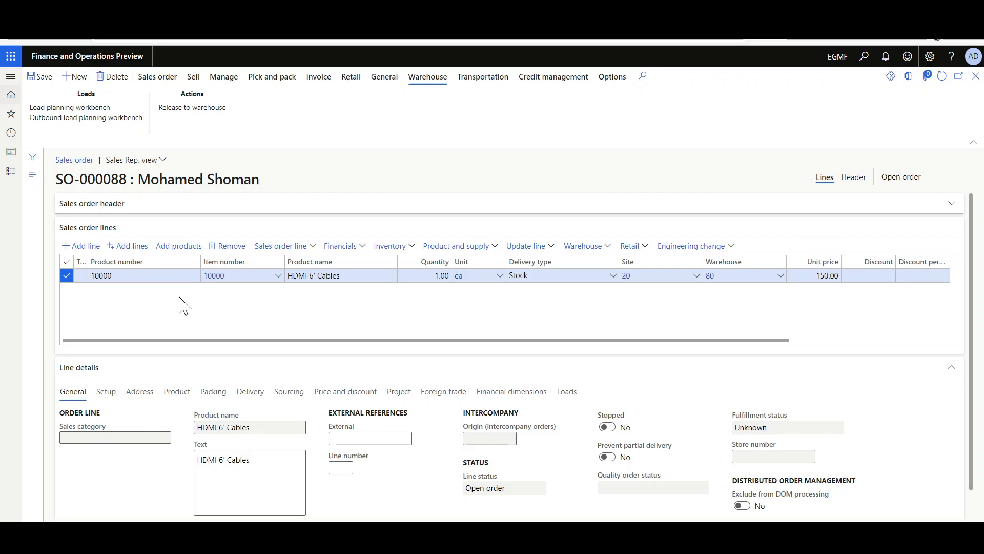
Step: Release the HDMI 6' Cables sales order to the warehouse and review the work details of its line
click(192, 109)
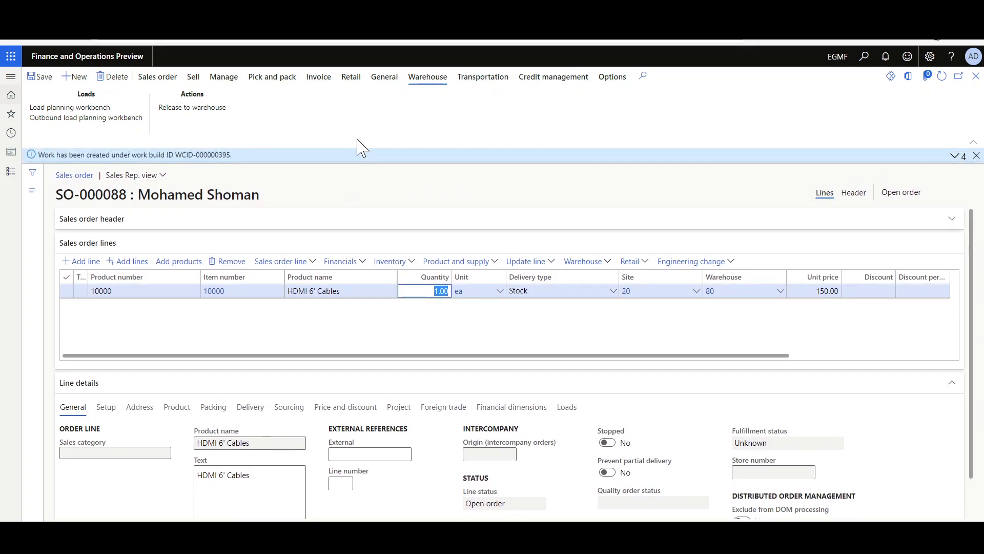
click(953, 157)
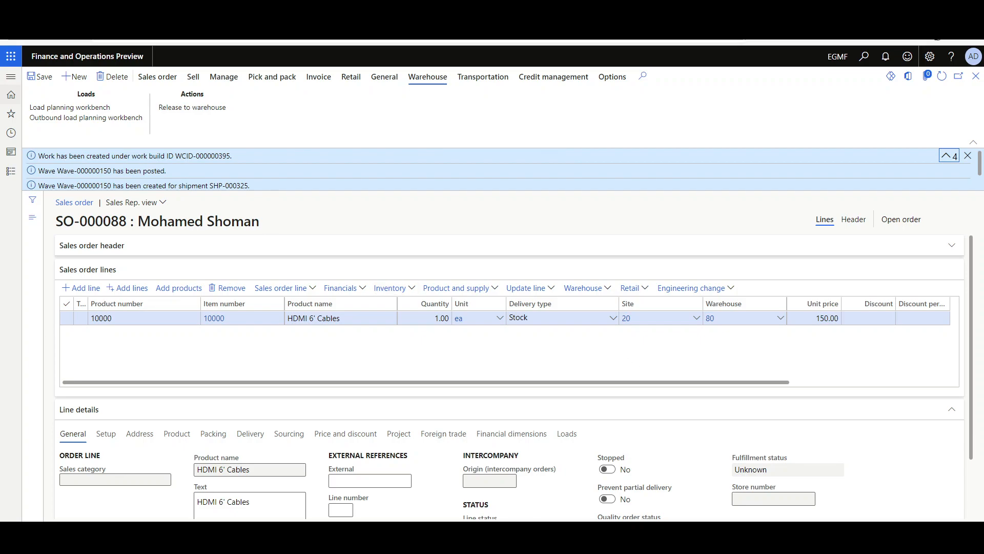
click(589, 288)
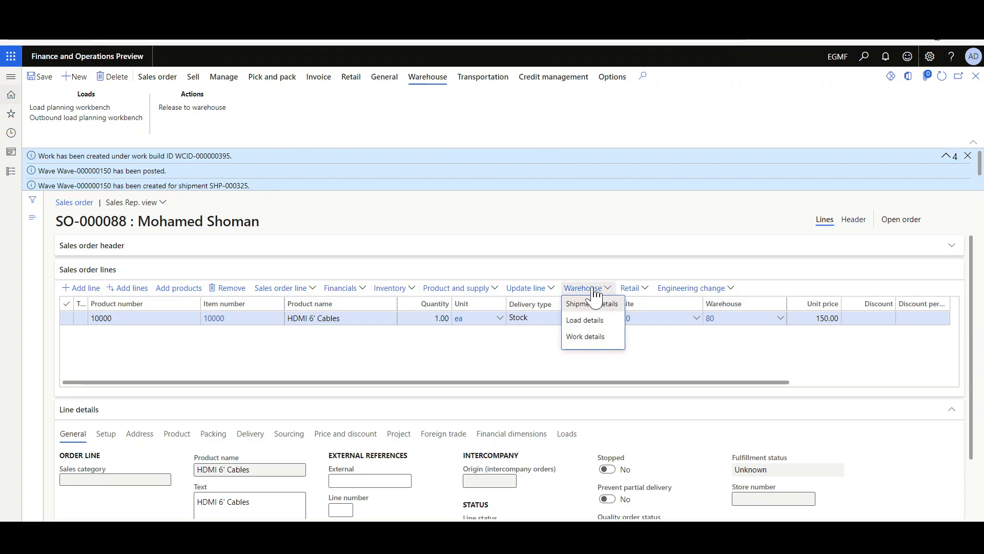
click(587, 336)
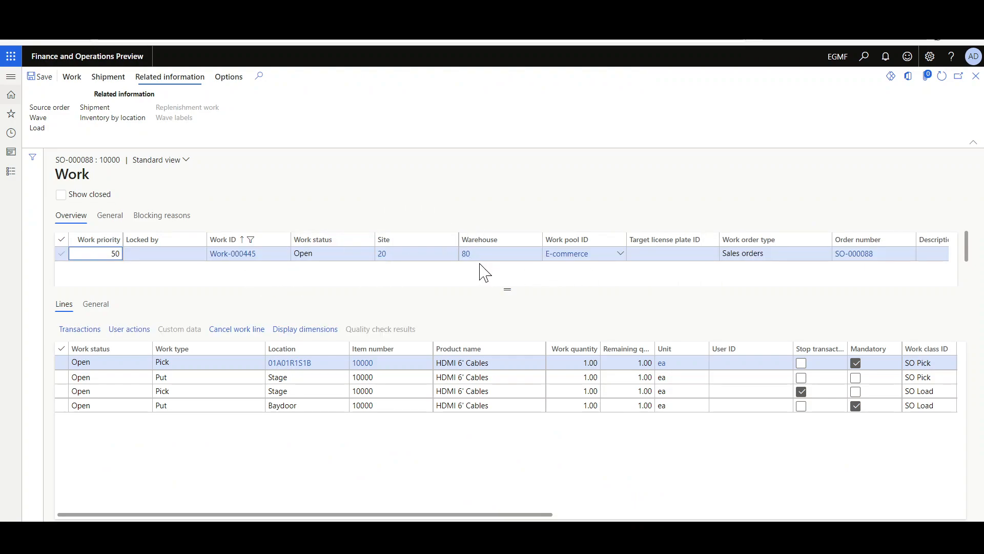
scroll(697, 280, right, 6)
scroll(671, 279, right, 3)
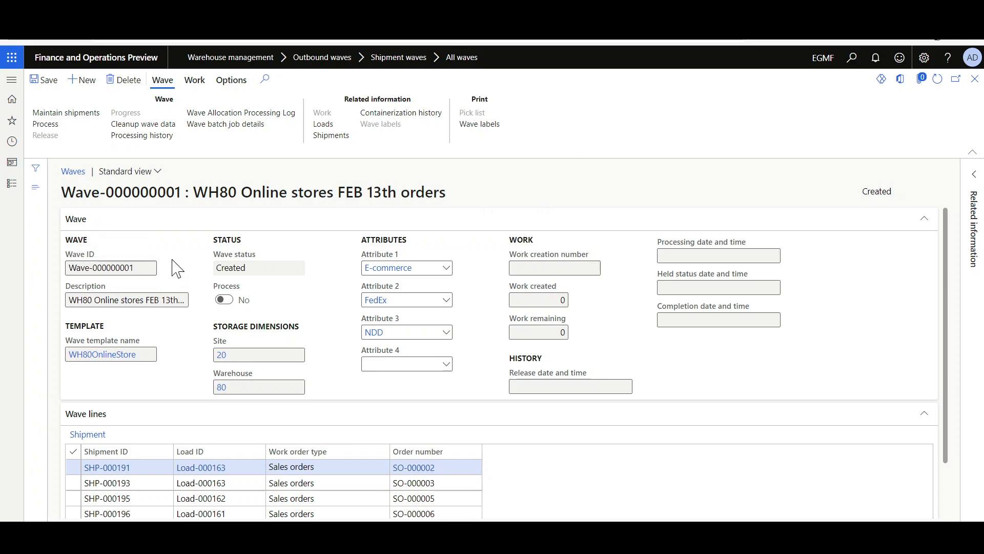
Step: Process the manually created shipment wave for the WH80 Online stores FEB 13th orders
click(45, 126)
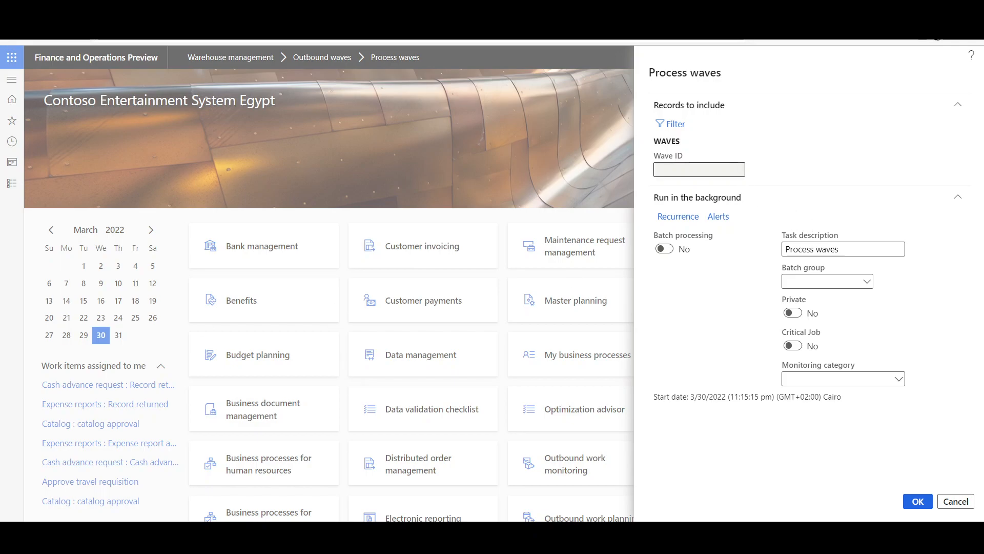
Step: Limit the Process waves job to waves with the wave template name WH80OnlineStore
click(671, 125)
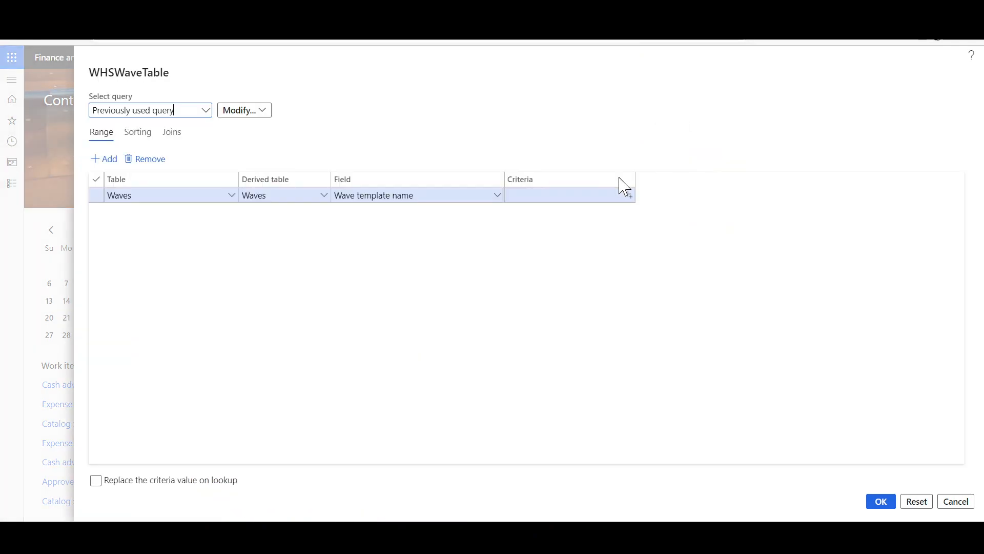
click(579, 195)
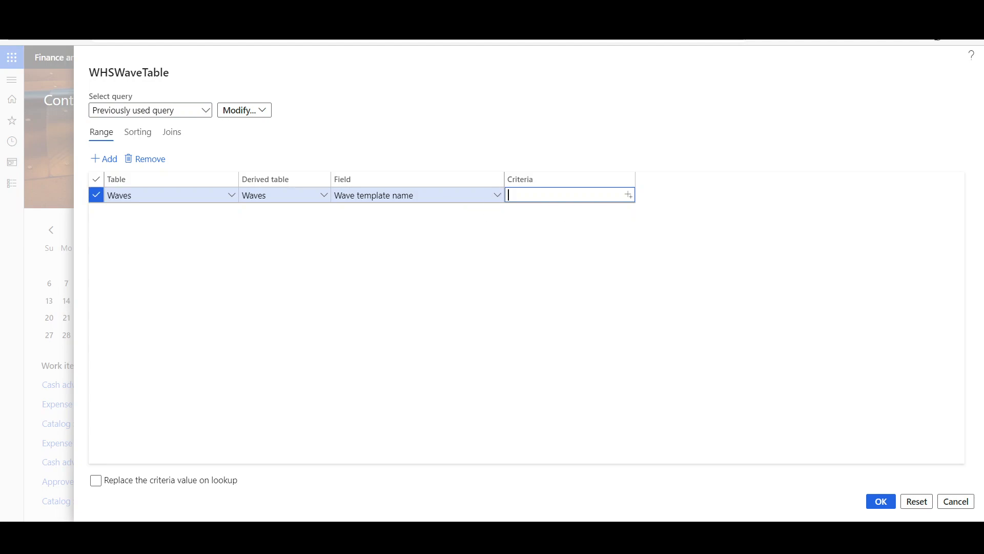
click(629, 194)
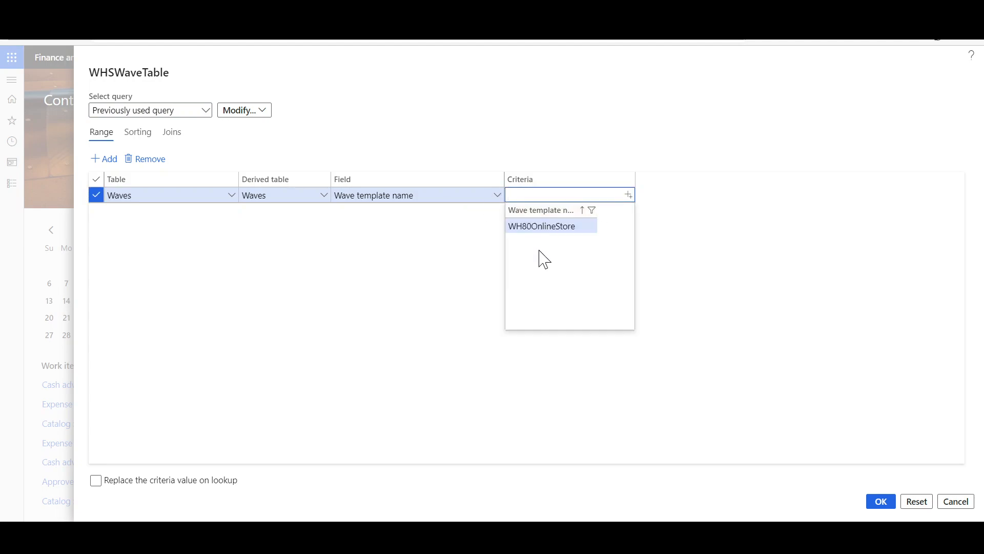
key(Return)
click(881, 500)
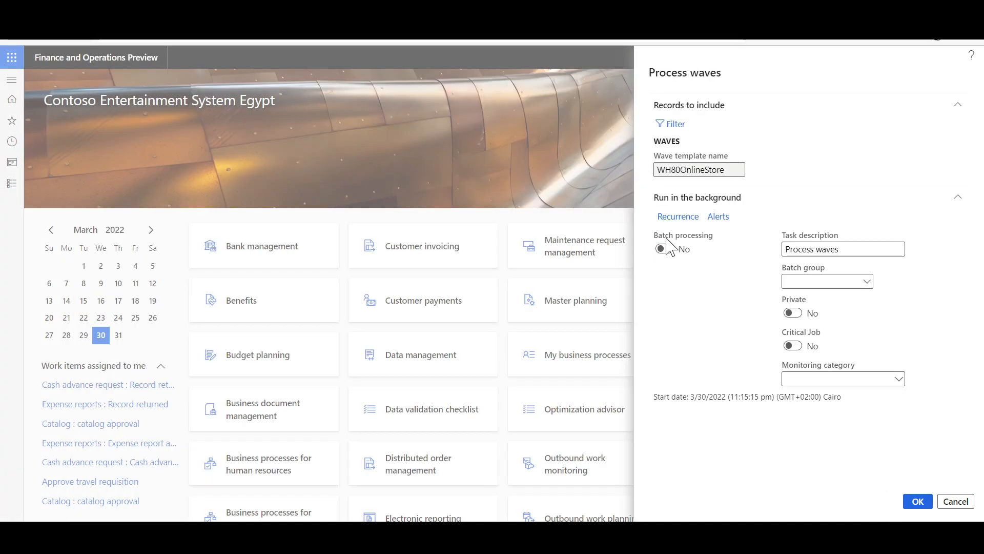
Step: Submit the Process waves job for batch processing, recurring every 1 day from 12:00:00 PM with no end date
click(665, 249)
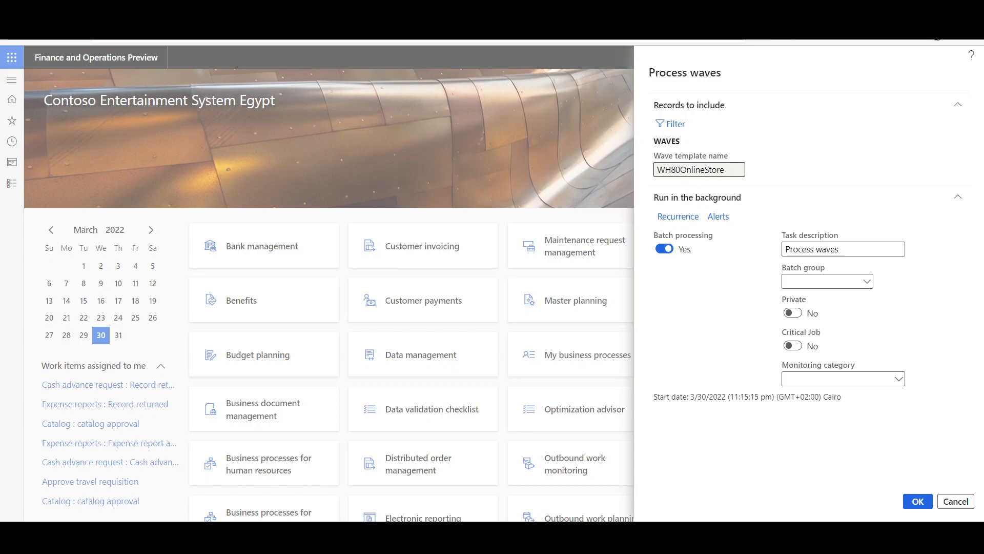
click(685, 222)
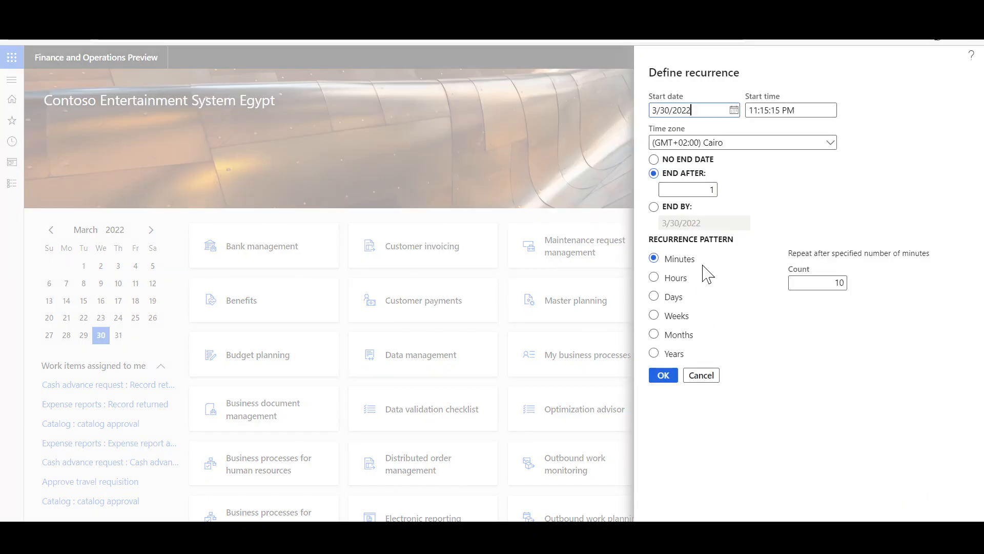
click(754, 110)
text(2:00)
drag(771, 110, 782, 111)
text(00)
click(654, 159)
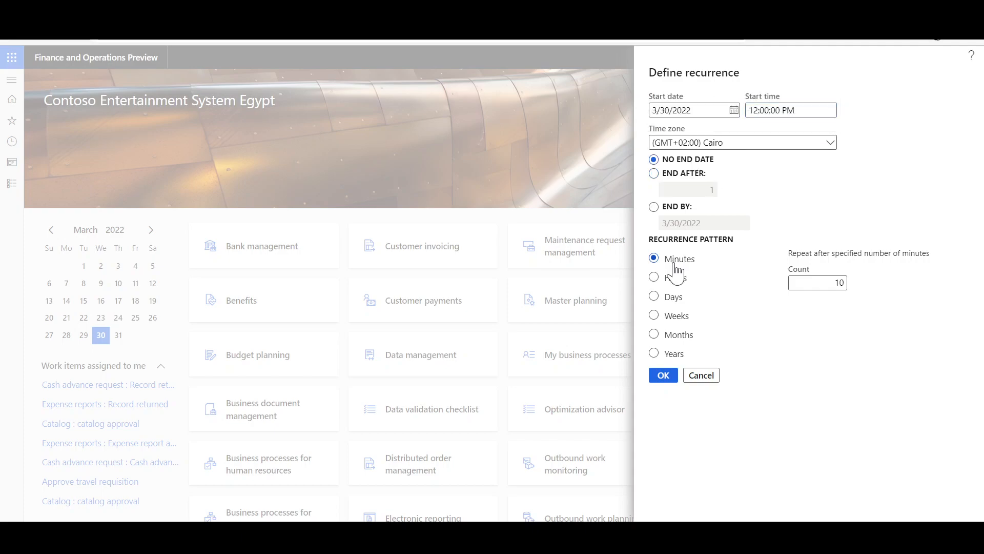
click(673, 298)
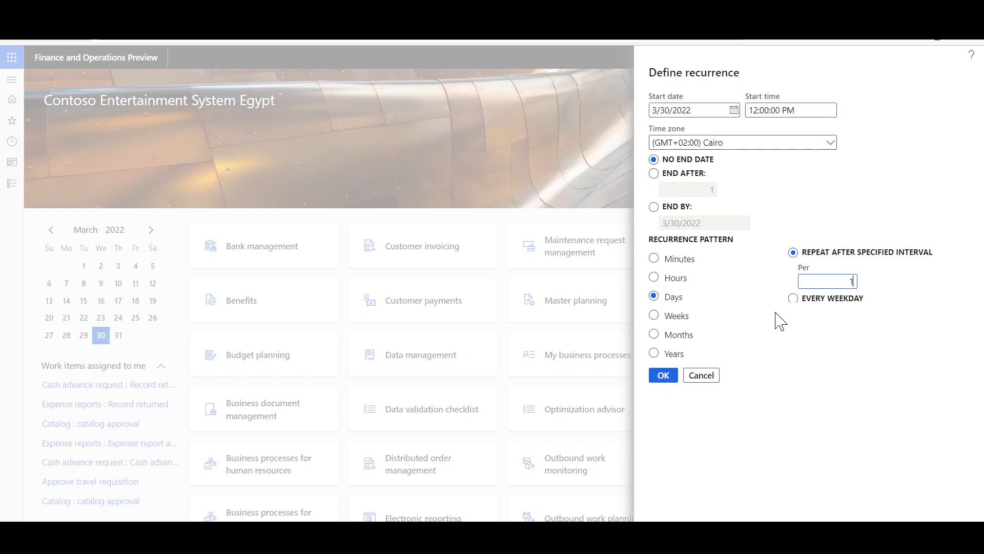
click(657, 376)
click(916, 500)
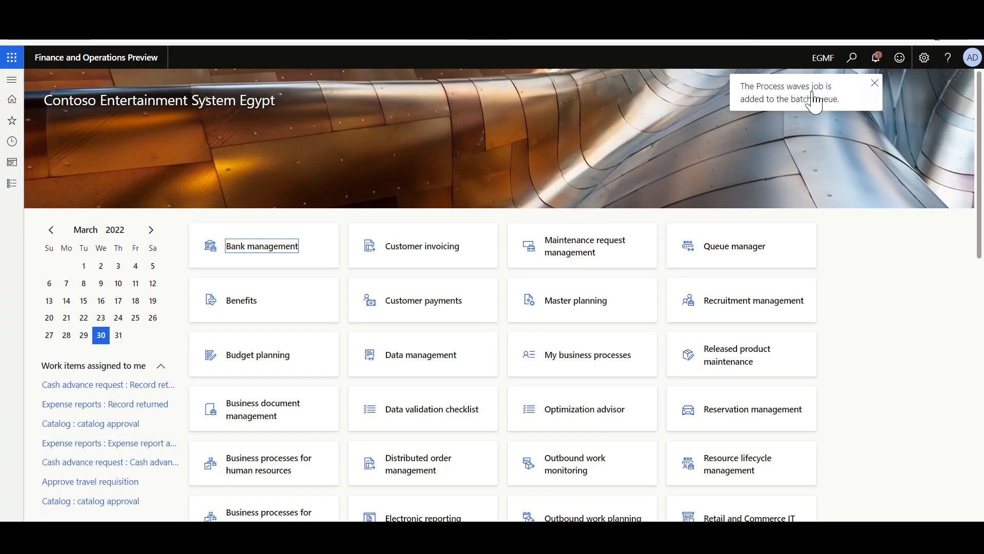
Step: Toggle the automatic wave release setting of the WH80OnlineStore wave template
click(574, 128)
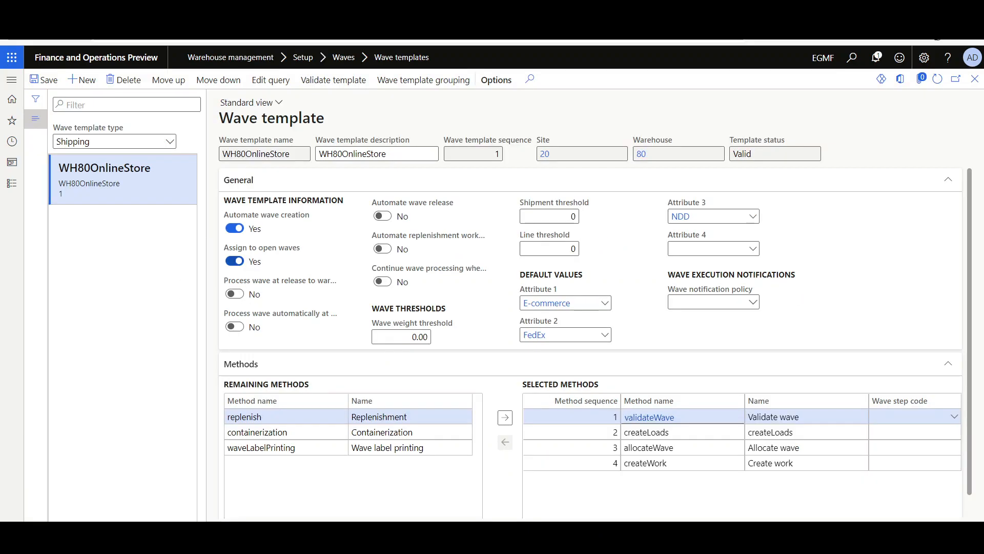
mouse_move(280, 321)
click(383, 216)
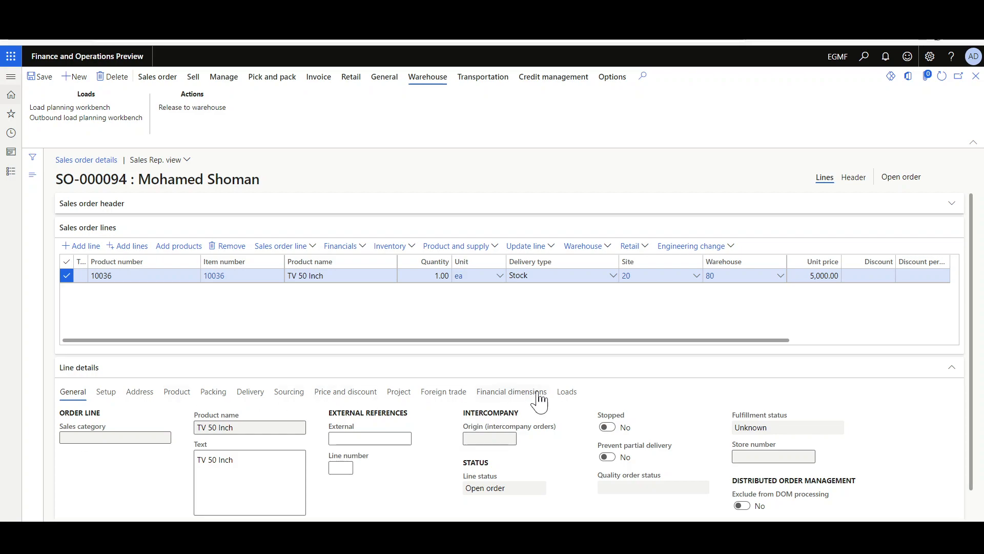
Step: Release the TV 50 Inch sales order to the warehouse and open the work details of its line
click(189, 110)
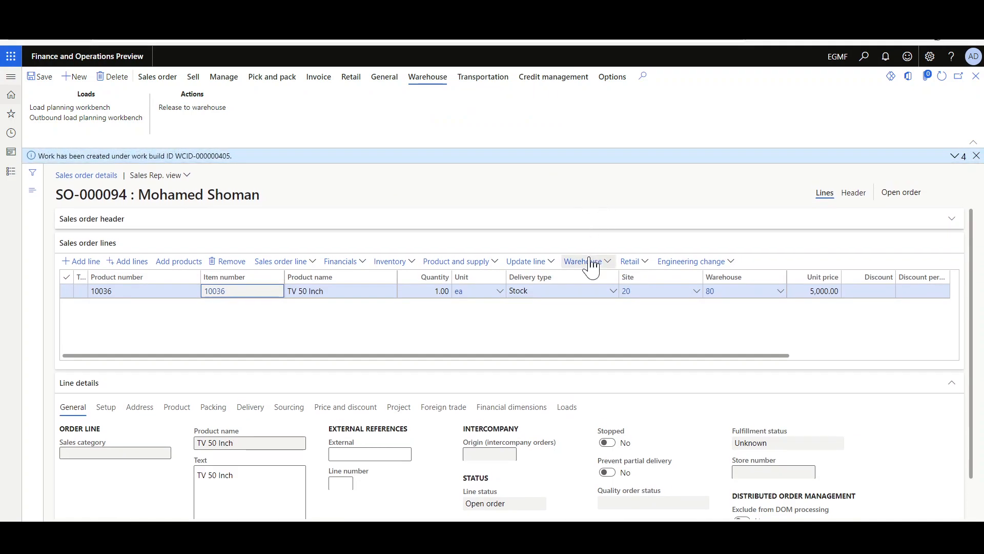
click(591, 263)
click(587, 309)
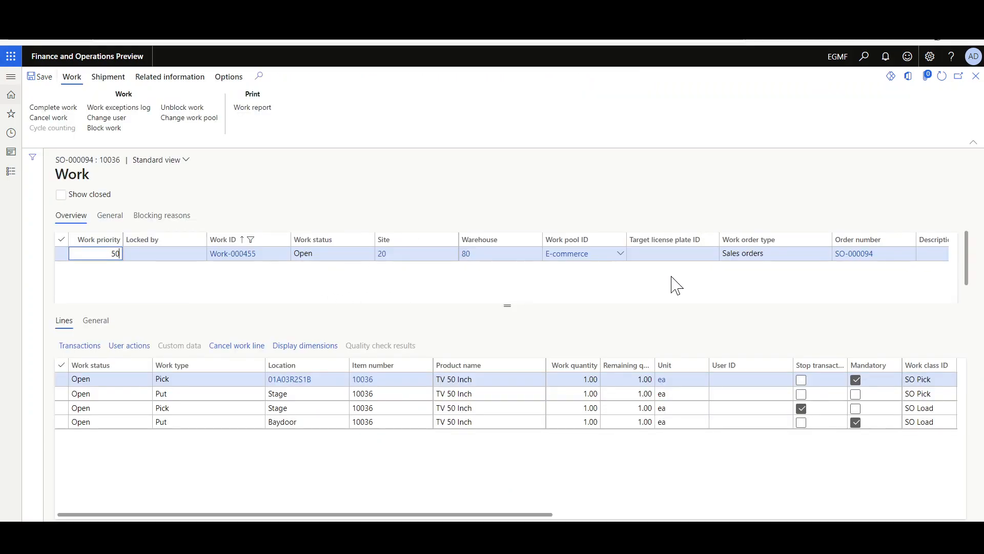
Step: Check whether the TV 50 Inch work is blocked and examine its blocking reasons
scroll(676, 286, right, 5)
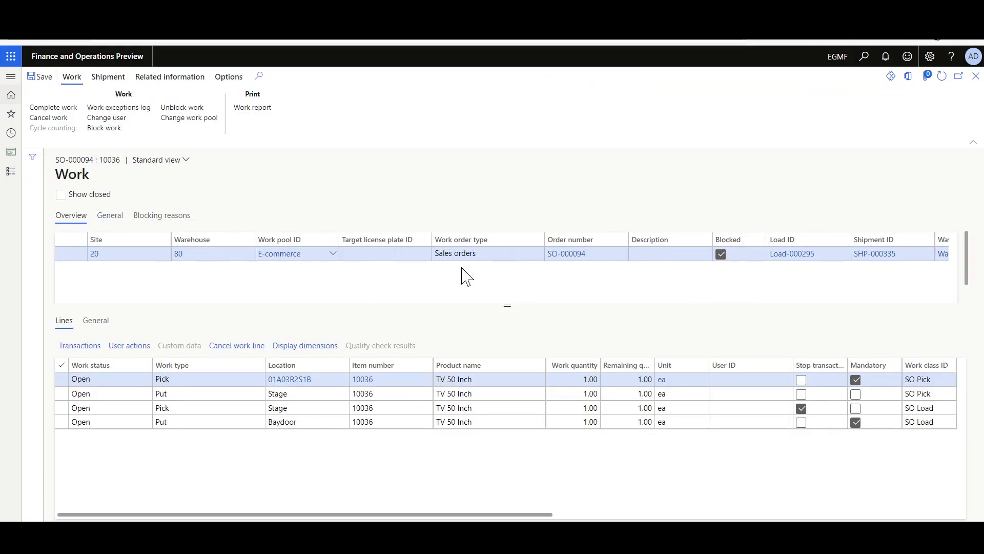
click(162, 215)
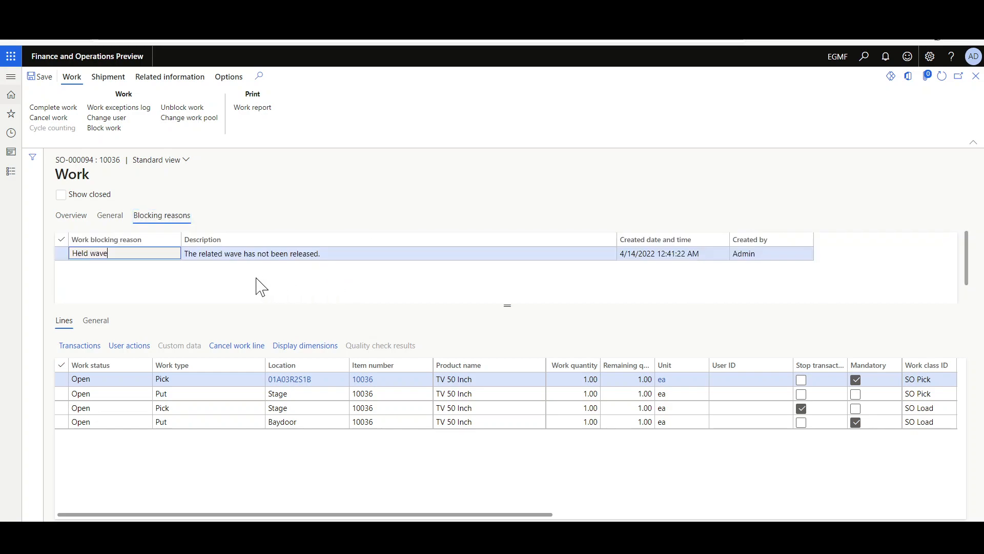
click(158, 273)
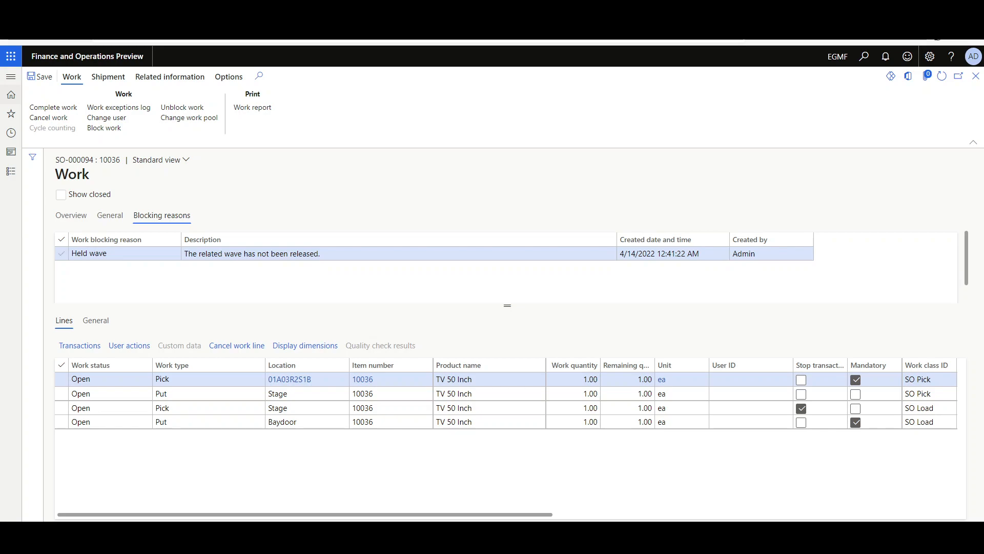
click(70, 215)
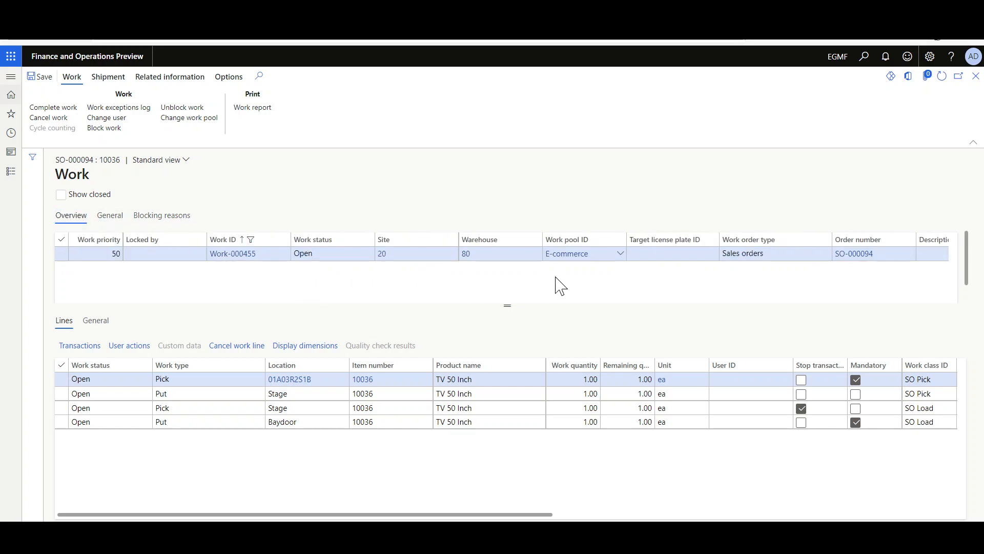
Step: Copy the TV 50 Inch work ID and try to start sales order picking for it in the Warehouse Management app
drag(270, 257, 209, 255)
key(ctrl+c)
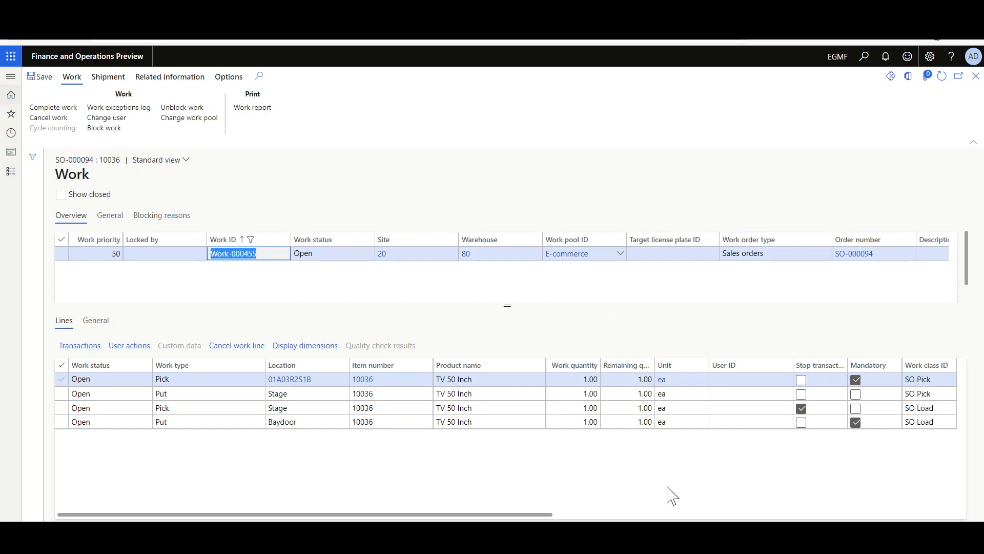
click(658, 531)
click(427, 144)
key(ctrl+v)
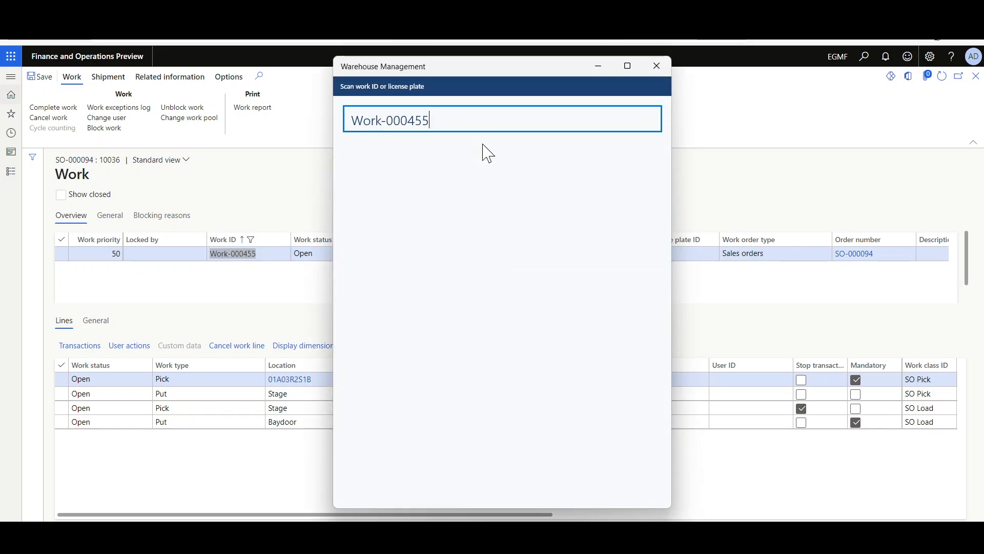
key(Return)
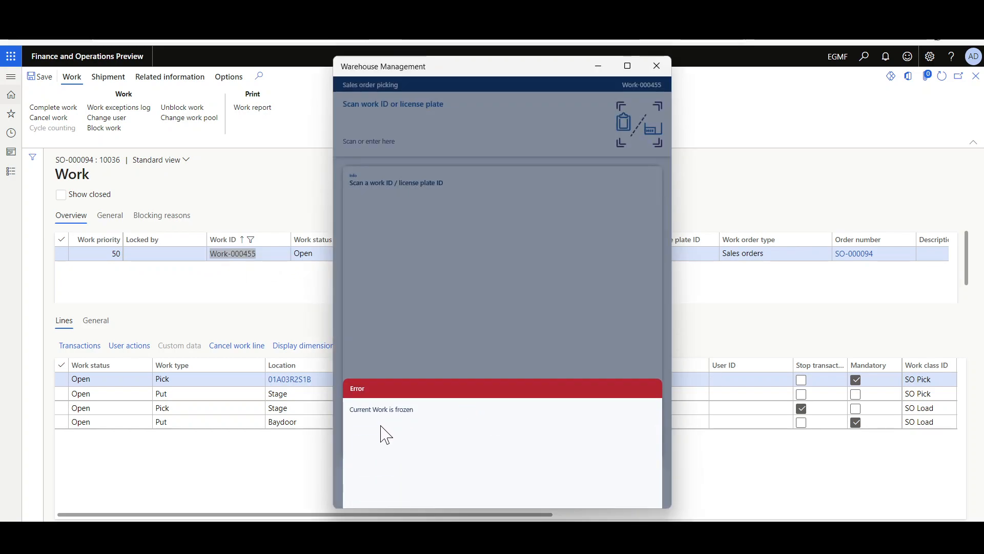
click(262, 289)
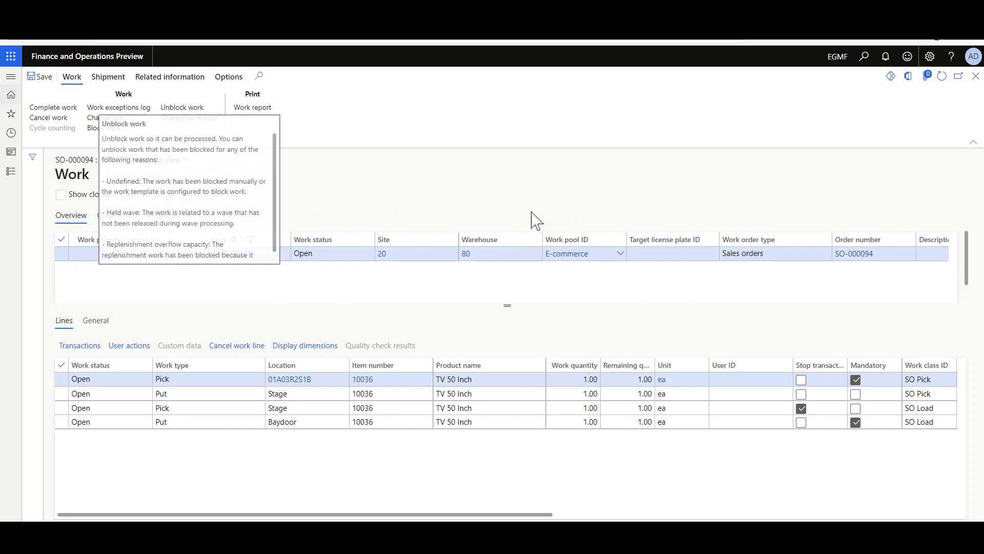
Step: Open the wave linked to the blocked TV 50 Inch work and release that wave
scroll(568, 287, right, 5)
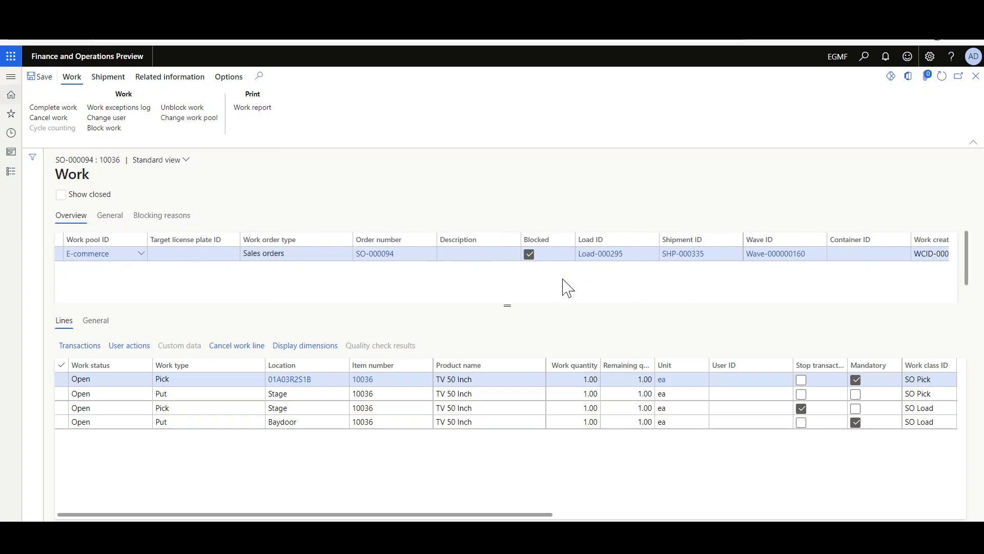
click(773, 264)
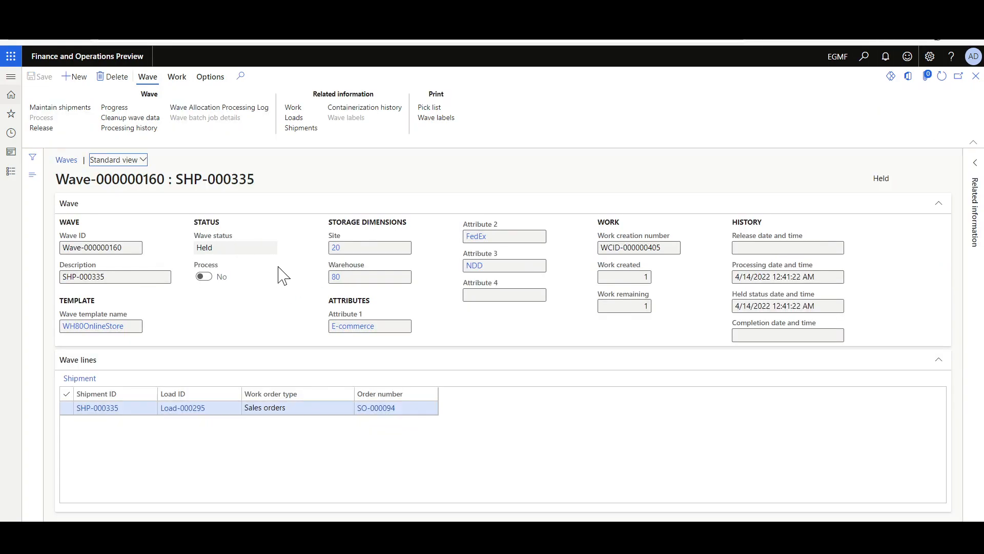
click(41, 127)
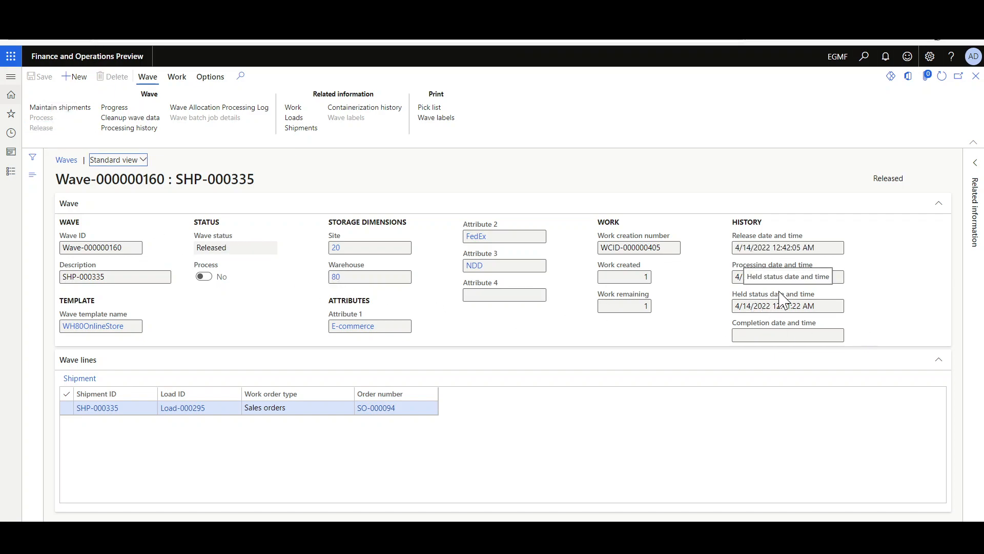
Step: Open the work created by the released TV 50 Inch wave and examine its header and lines
click(295, 108)
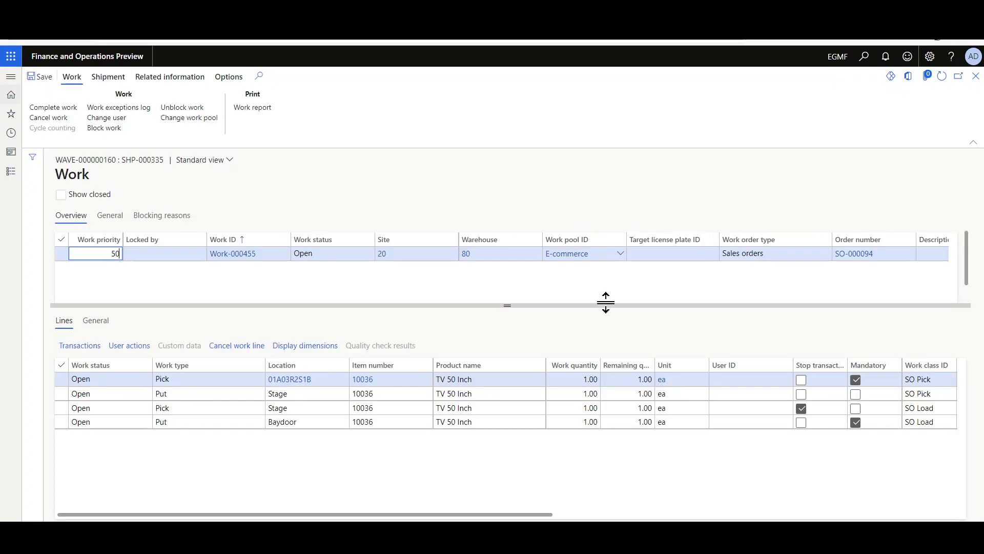
scroll(535, 284, right, 5)
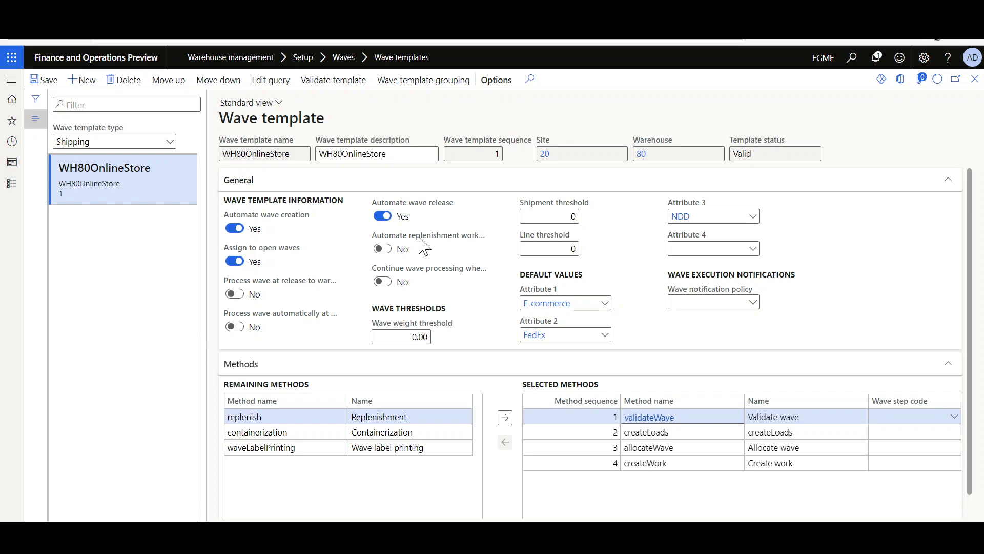
Step: Enable continuing wave processing when work creation fails on the WH80OnlineStore wave template
mouse_move(424, 246)
mouse_move(425, 277)
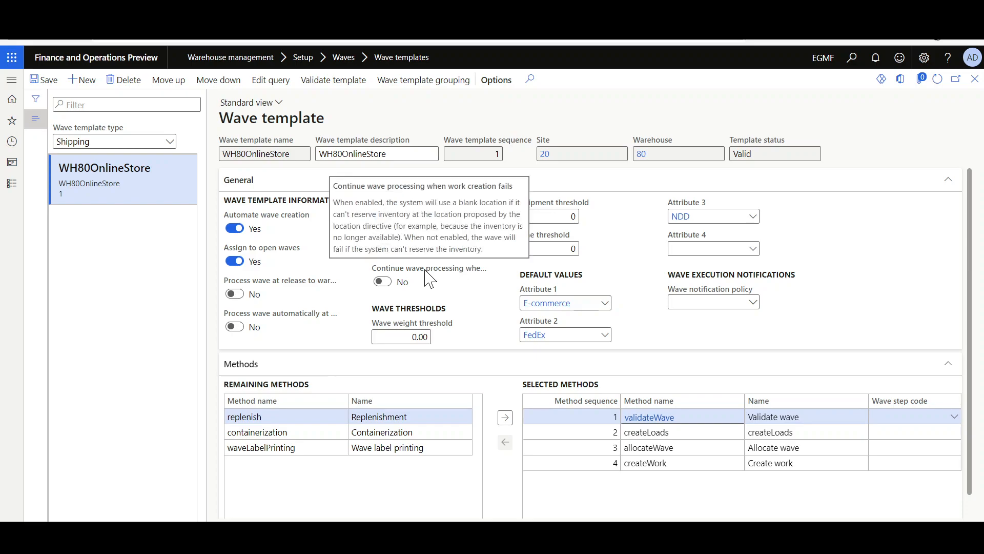
click(382, 282)
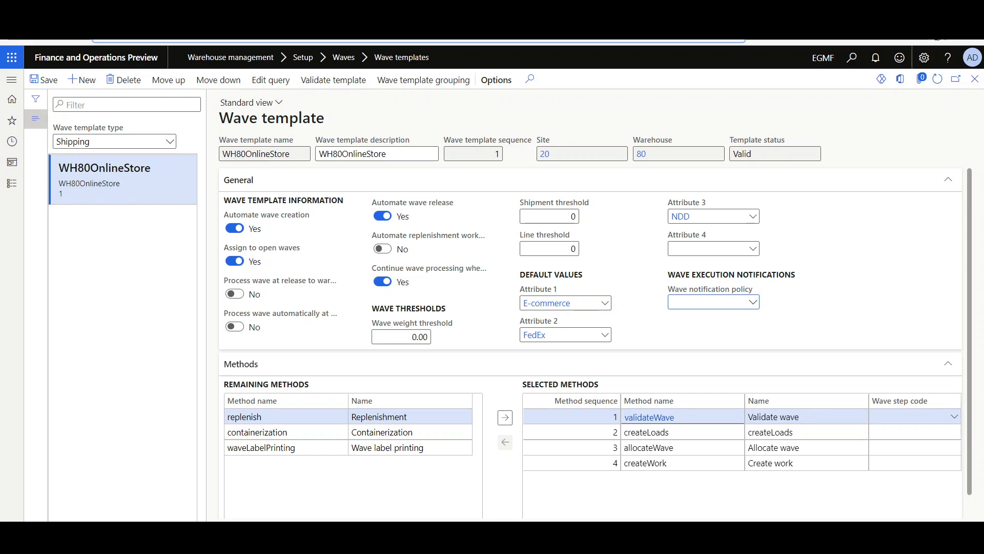
Step: Review the wave batch job notification and the send options of the Error and success wave notification policy
click(876, 58)
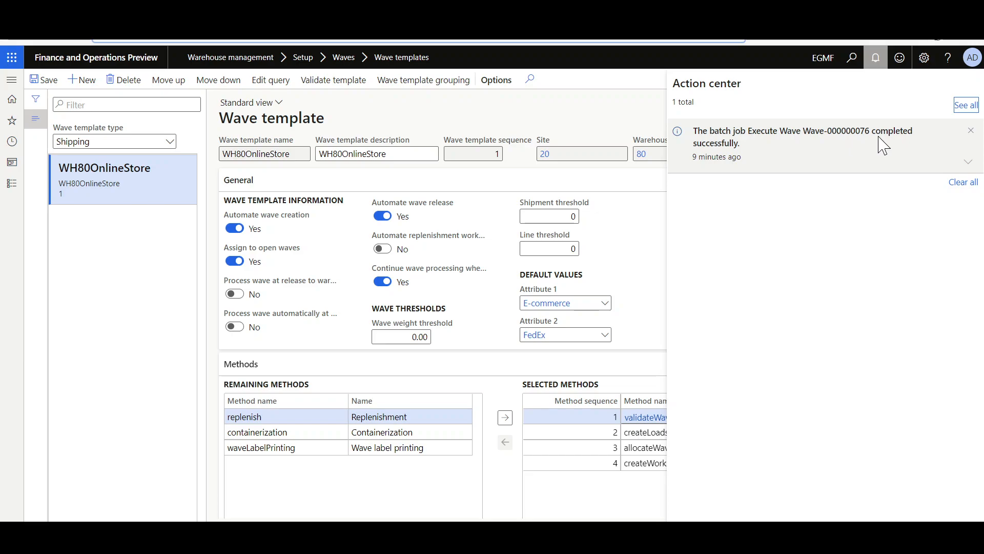
click(659, 247)
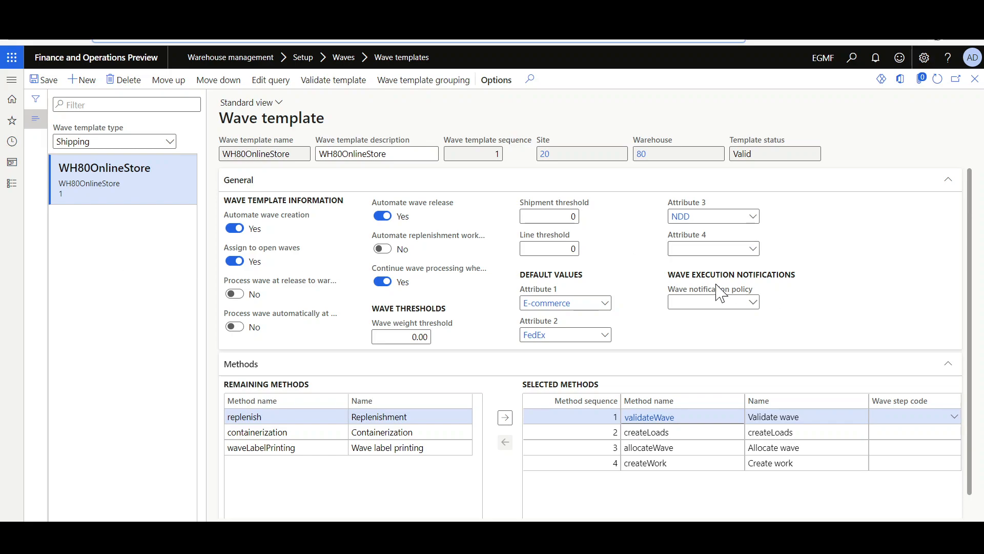
click(752, 303)
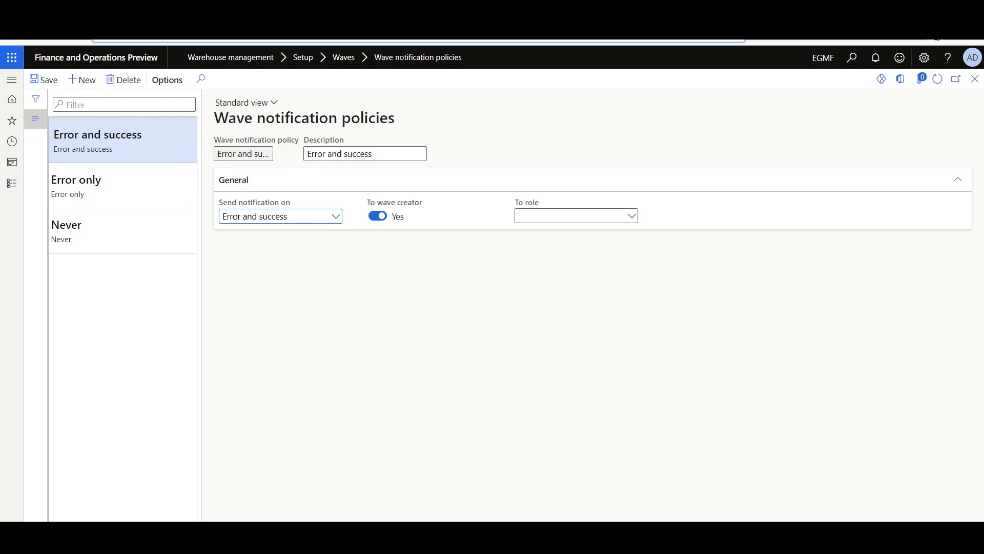
mouse_move(248, 213)
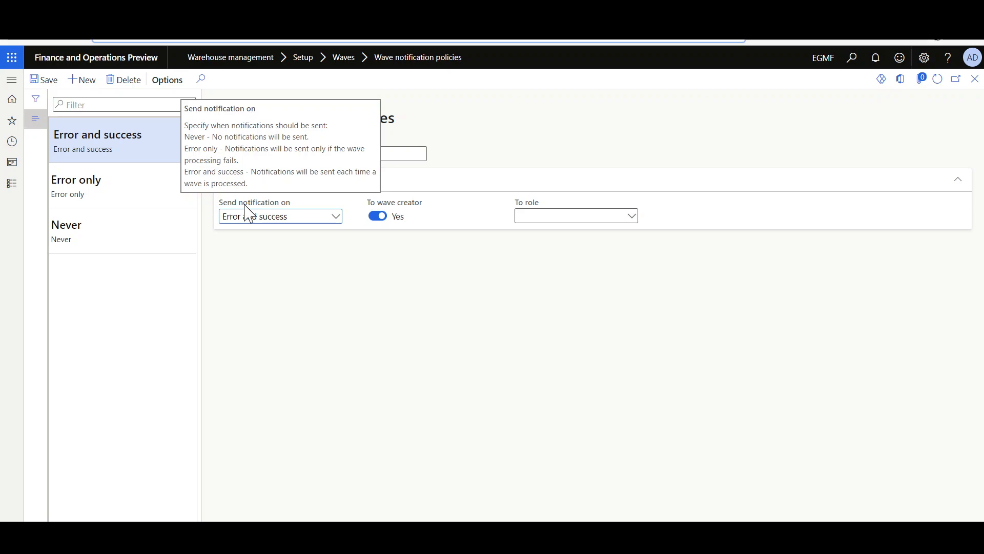
click(336, 216)
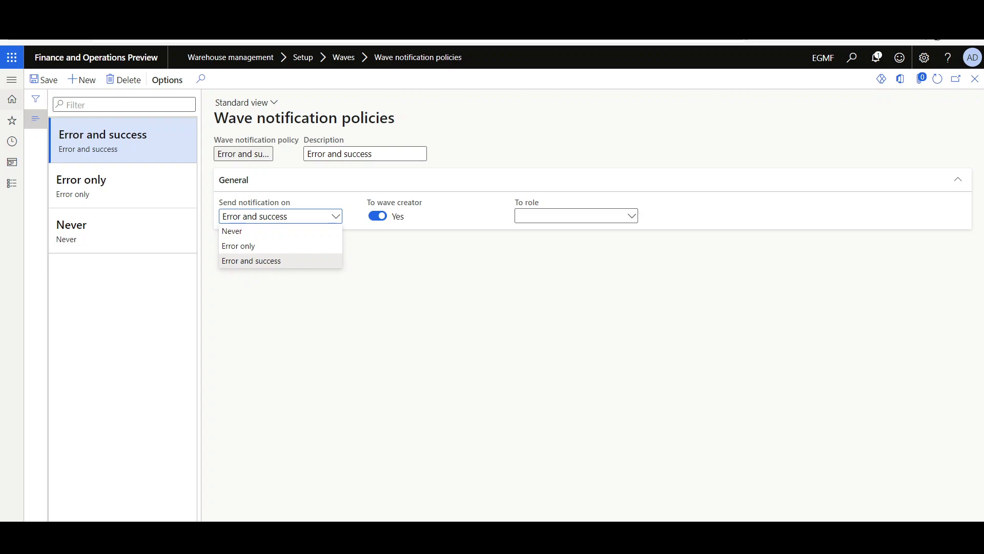
click(408, 279)
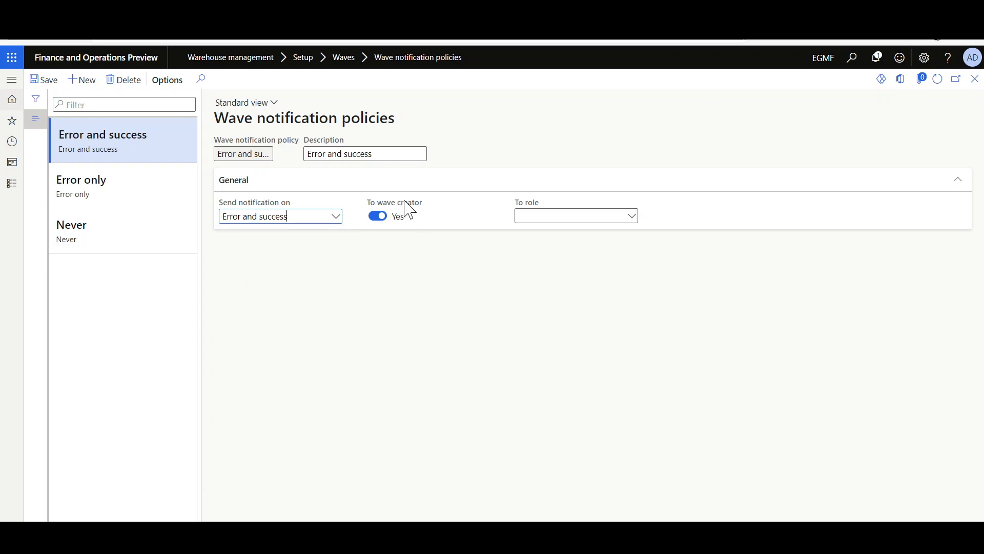
mouse_move(389, 206)
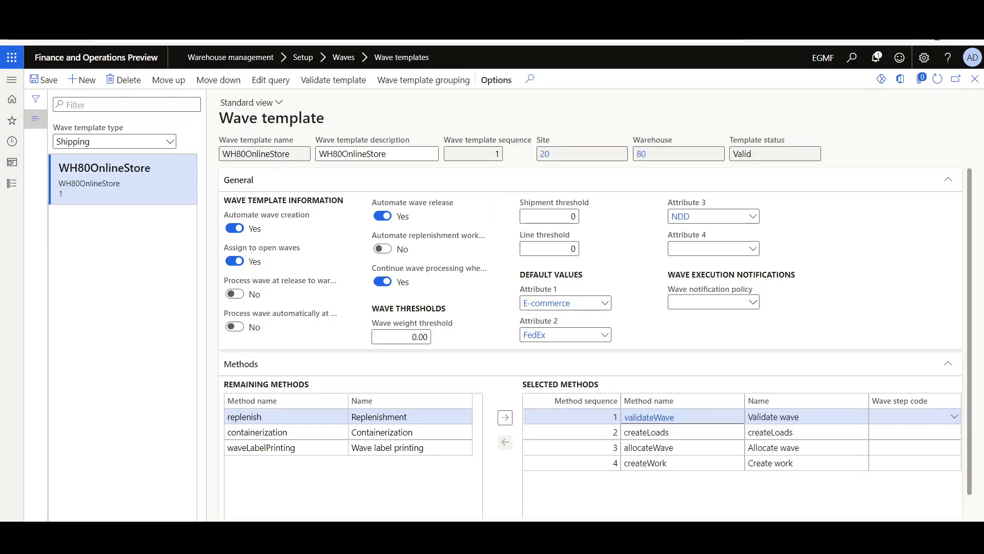
Step: Select a wave notification policy for the WH80OnlineStore wave template
click(754, 303)
key(Down)
key(Return)
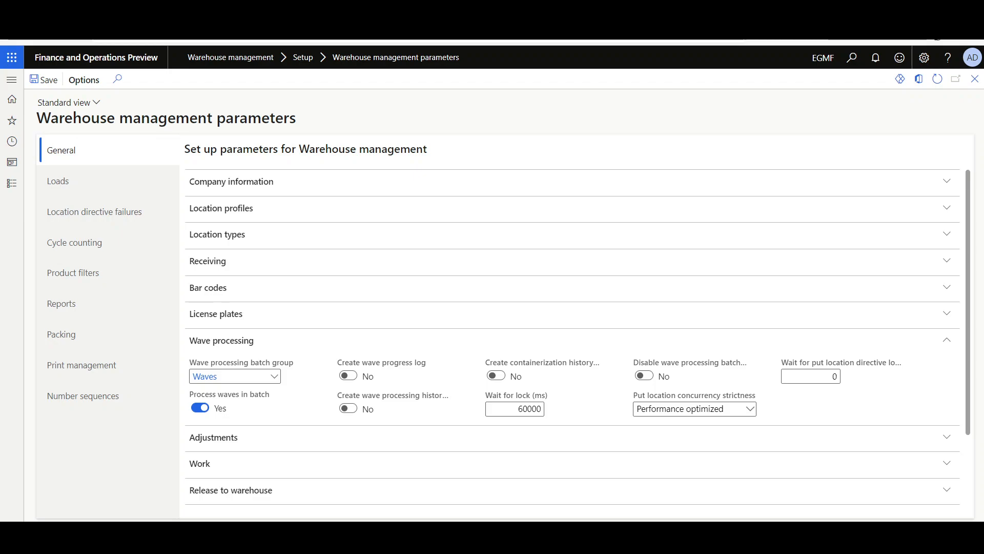
Step: Examine the details of the failed and successful wave execution notifications in the action center
scroll(572, 338, down, 1)
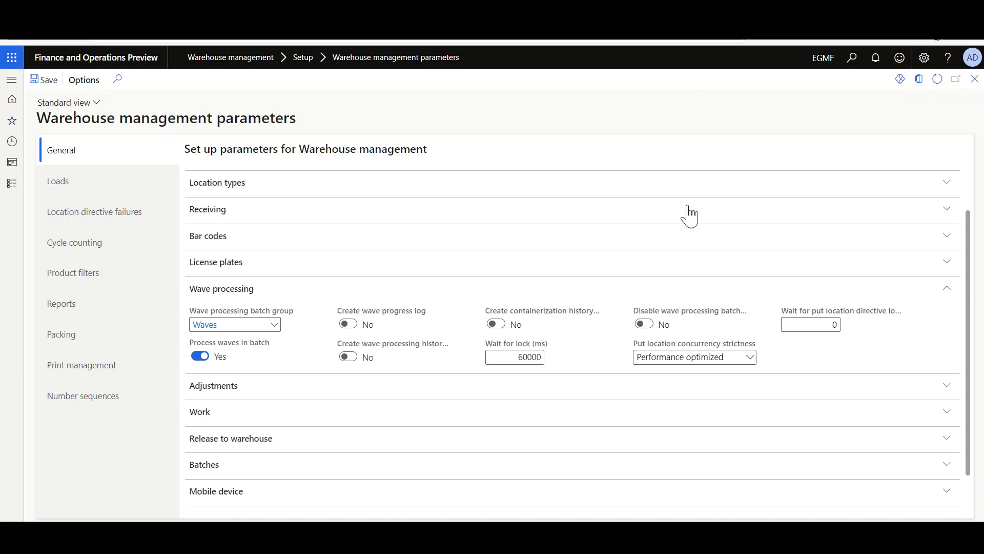
click(876, 58)
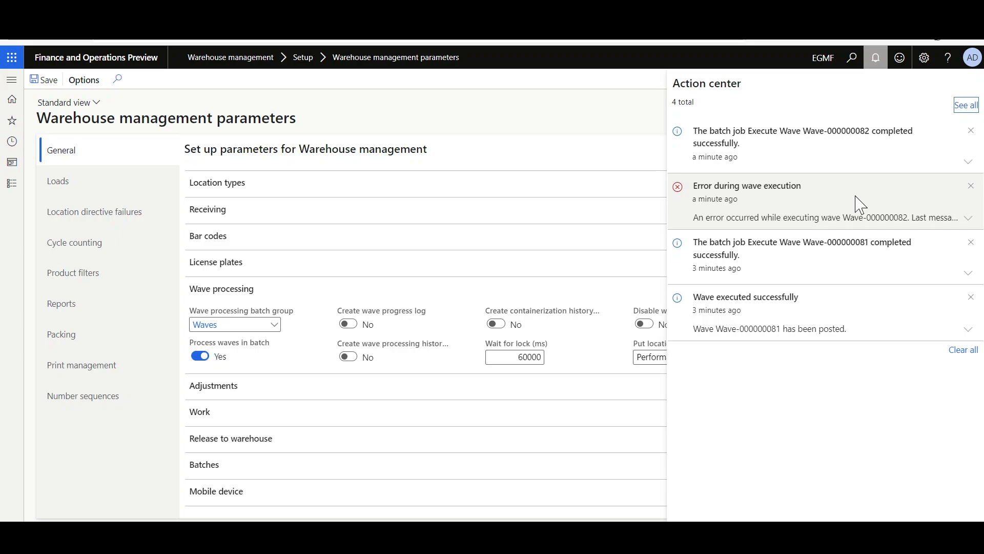
click(969, 218)
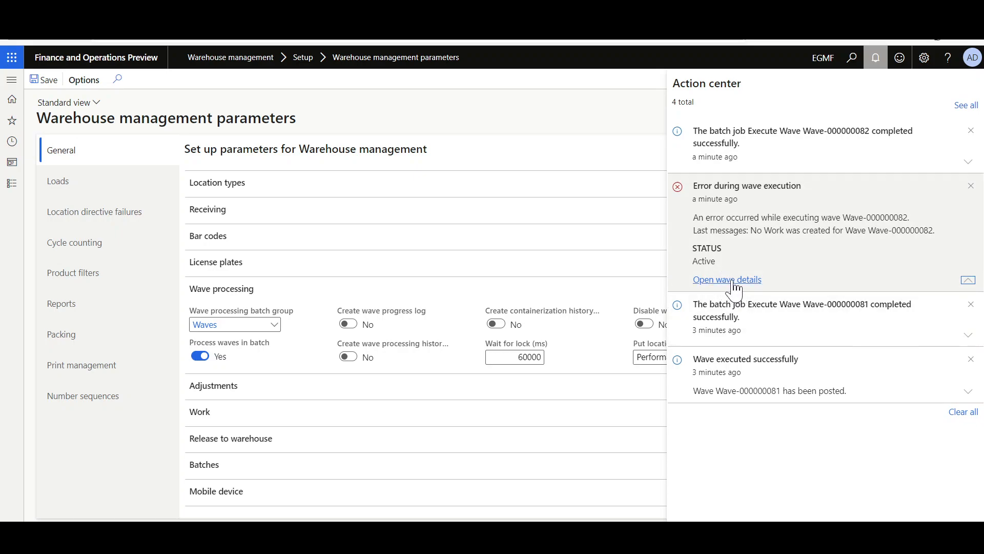
click(969, 392)
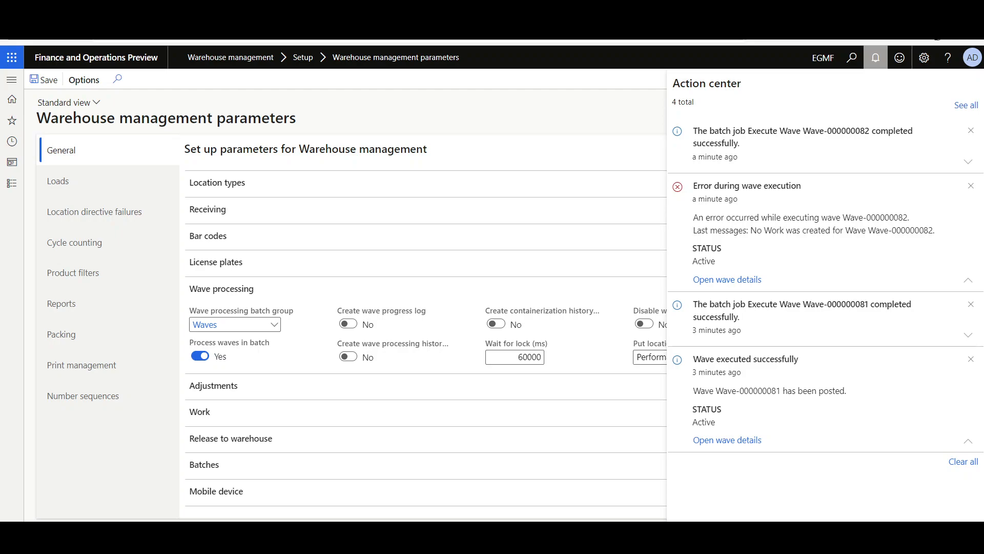
Step: Turn on disabling of wave processing batch notifications in the warehouse management parameters
click(625, 146)
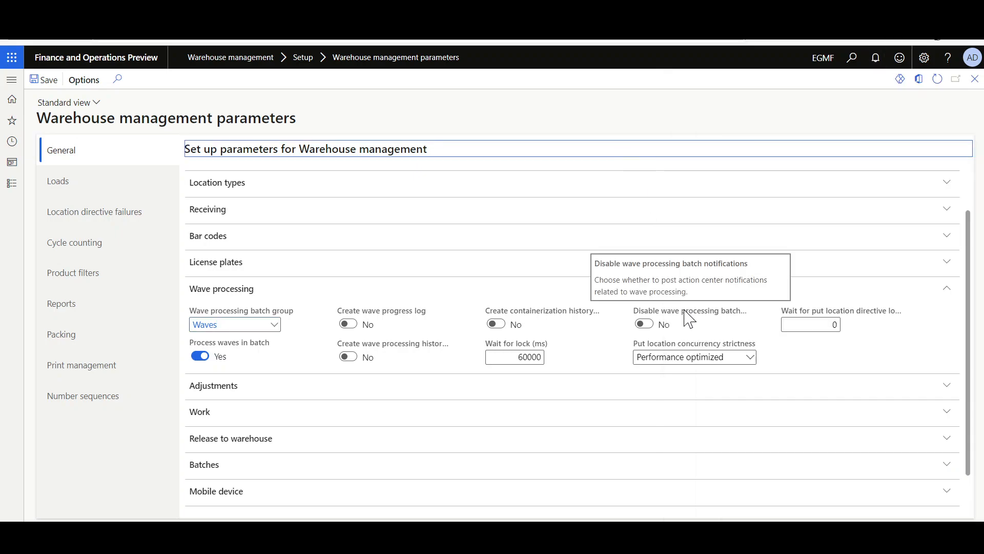
click(644, 323)
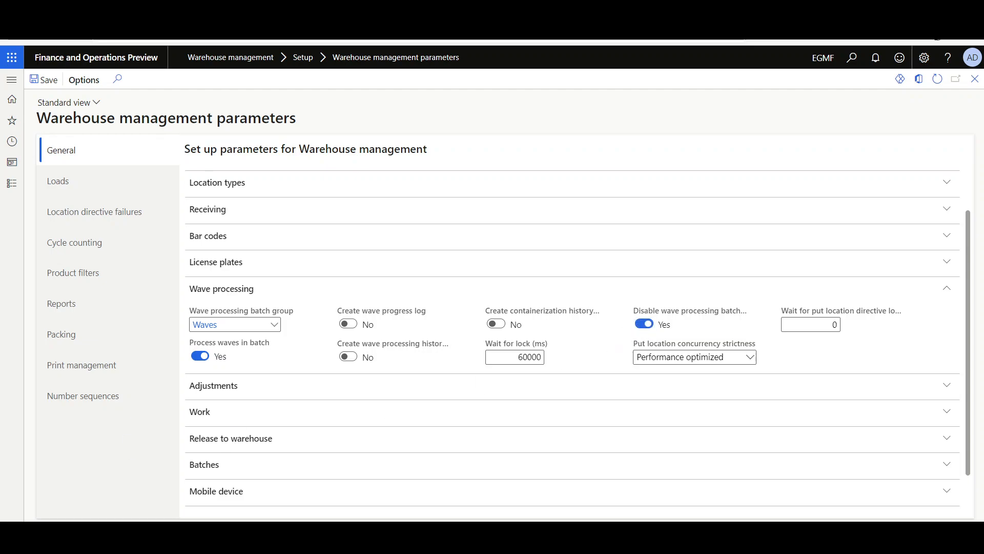
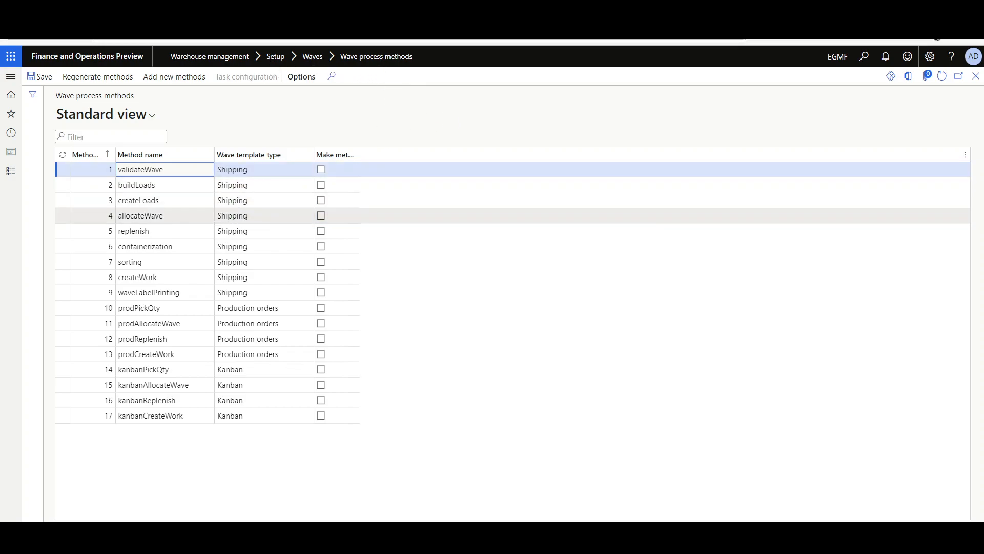
Step: Assign the WMSWave batch group to warehouse 80 in the allocateWave method's task configuration and save it
click(153, 216)
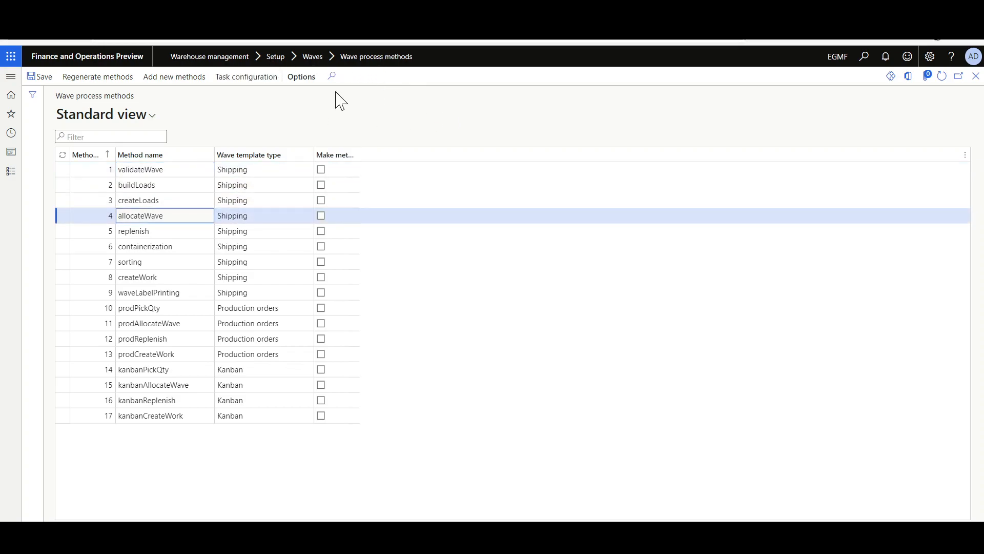
click(240, 78)
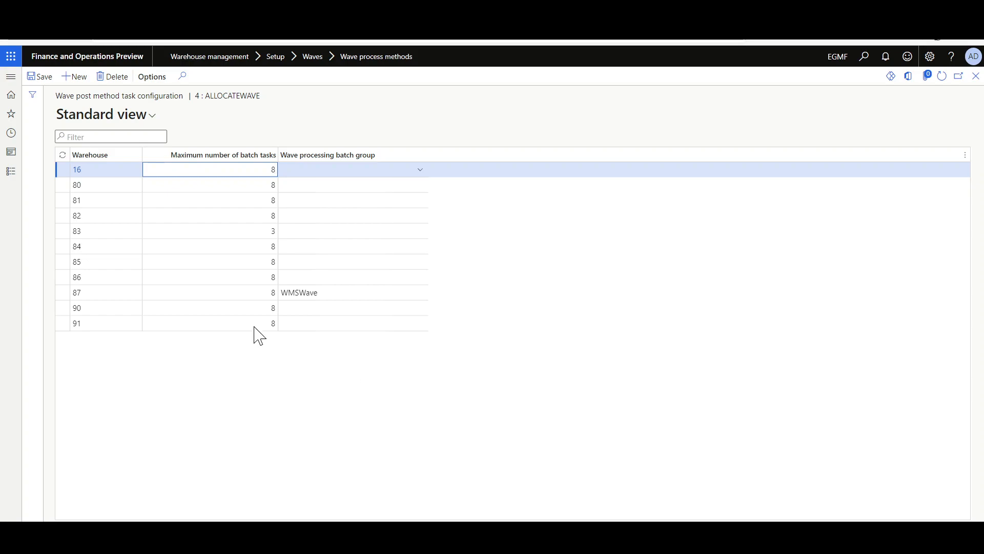
click(226, 185)
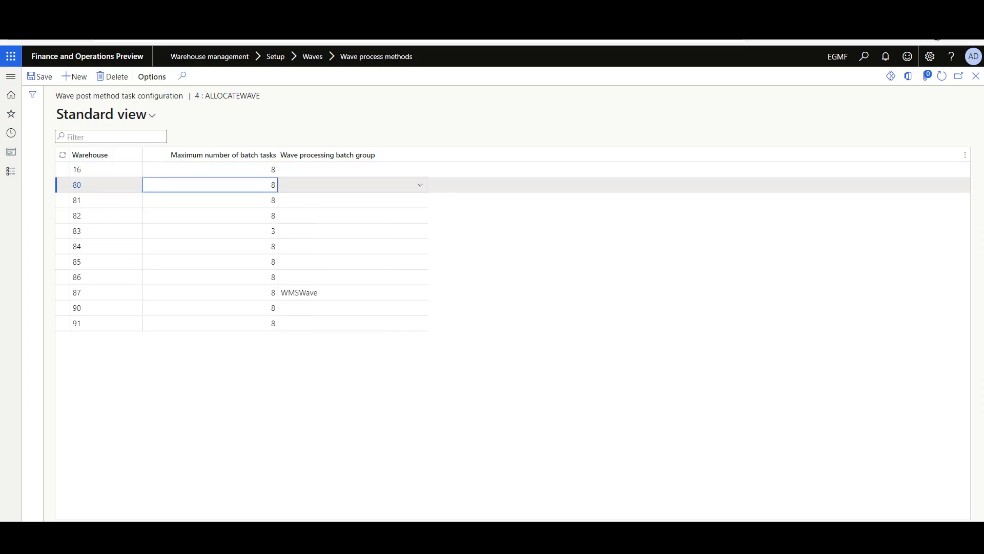
click(327, 189)
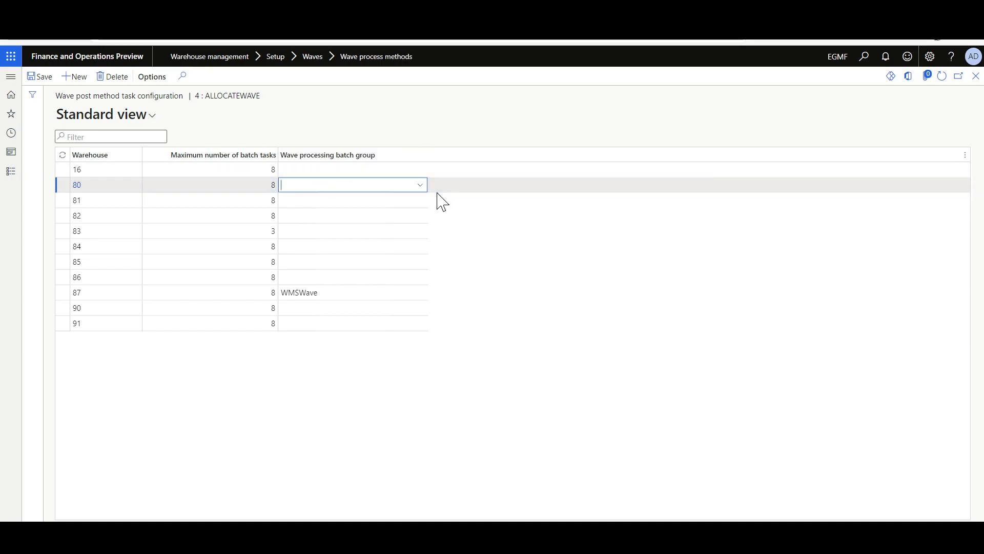
click(421, 186)
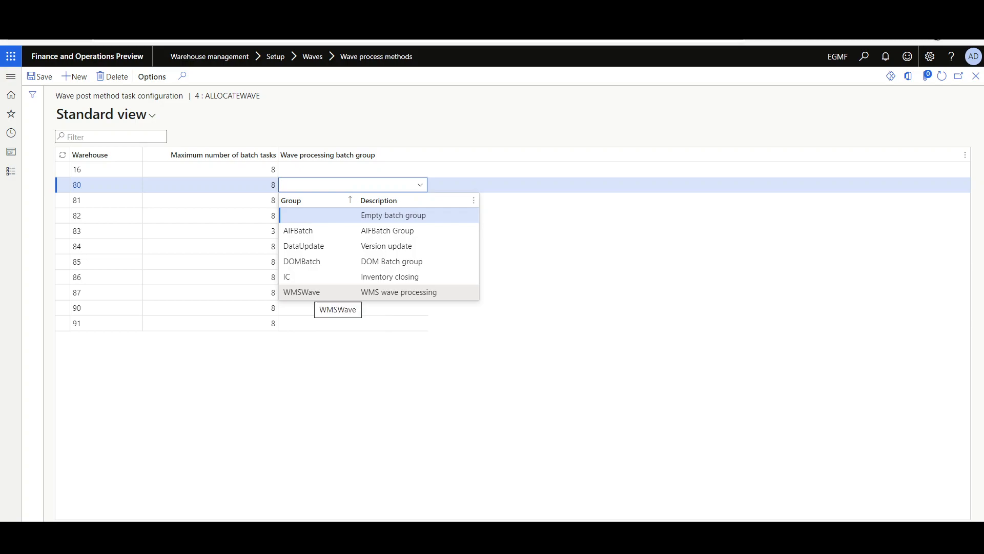
click(308, 292)
click(39, 77)
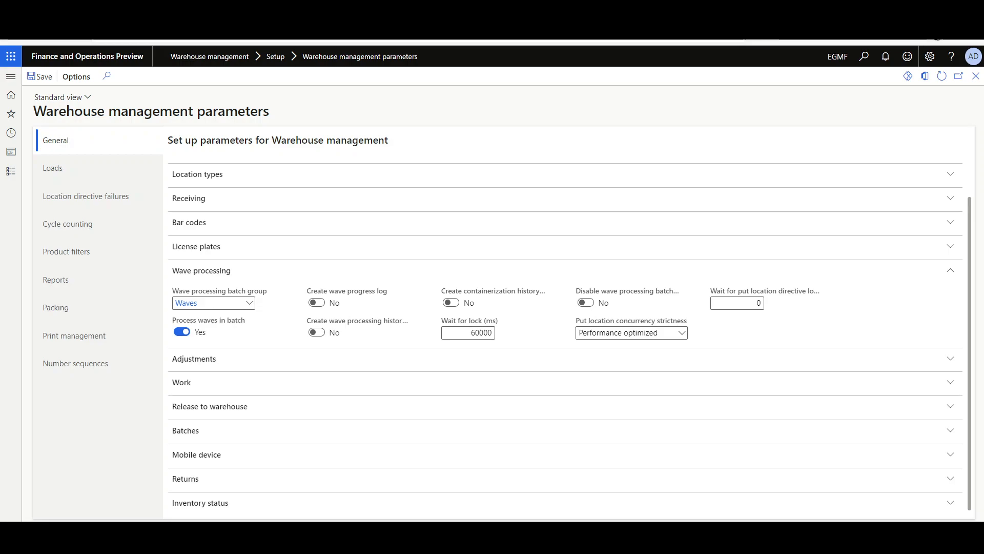
Step: Check the wave progress log parameter and examine the progress of each processing method for Wave-000000001
key(ctrl+plus)
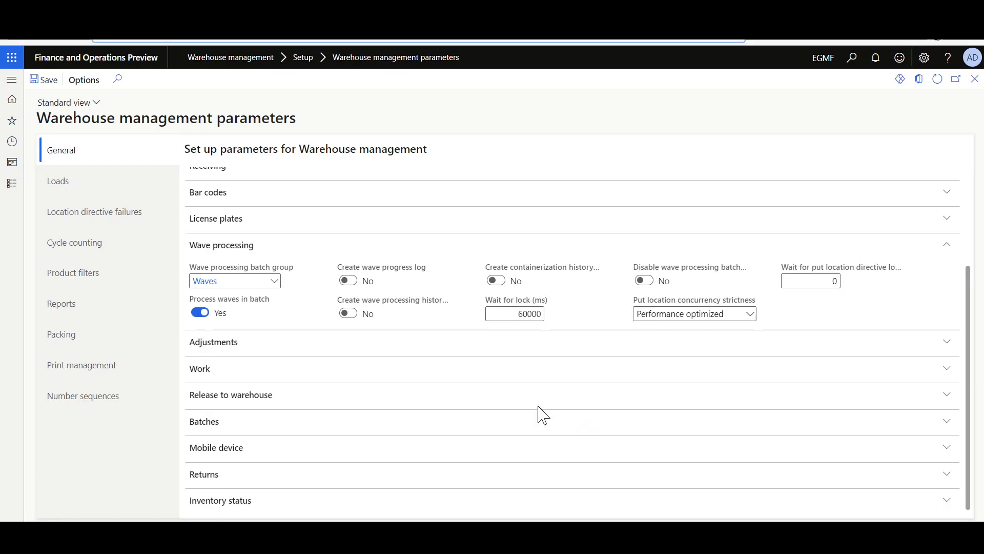
mouse_move(375, 277)
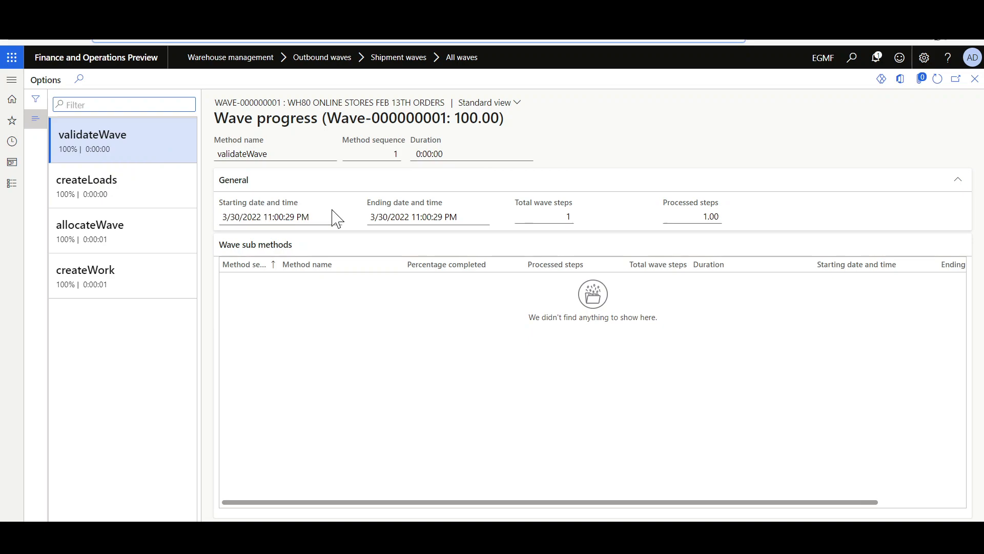
click(119, 184)
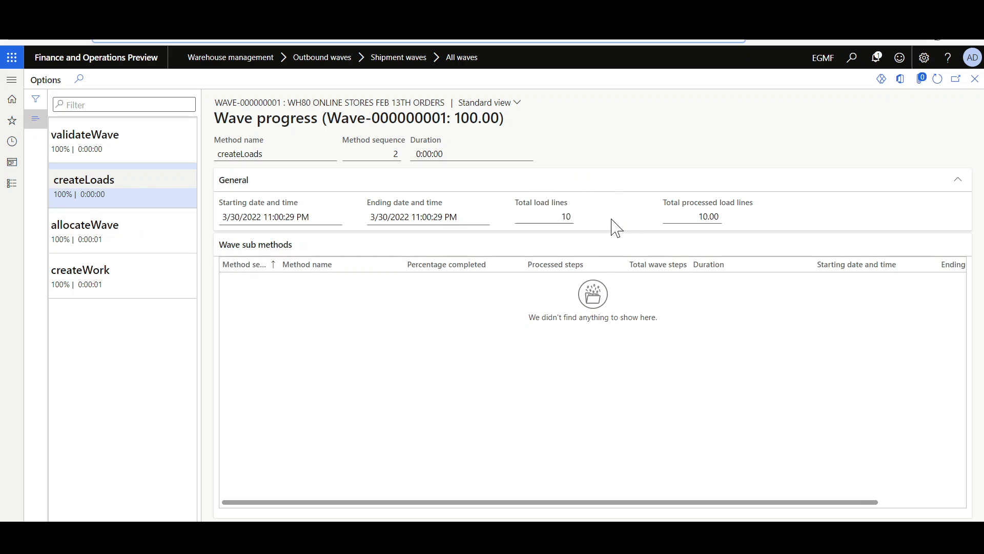
click(121, 230)
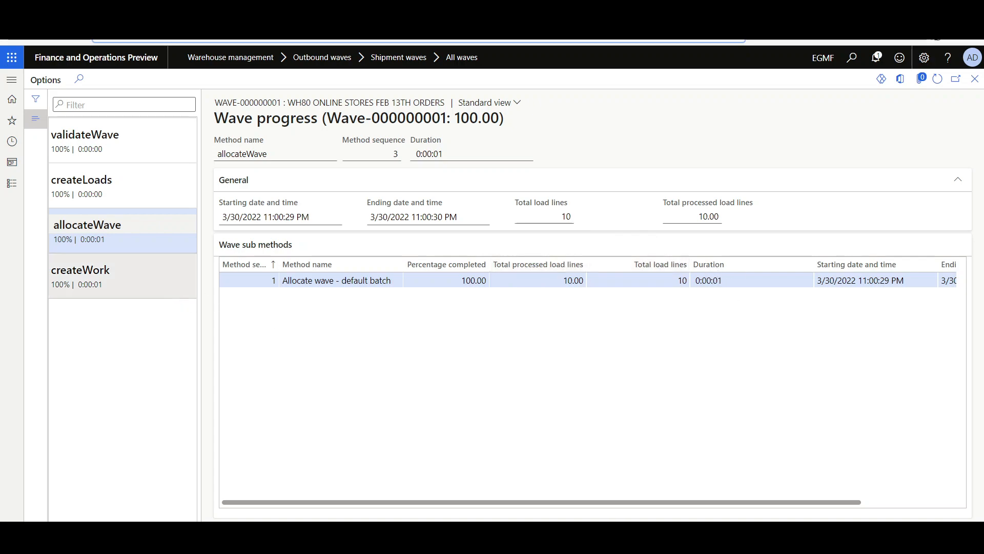
click(102, 277)
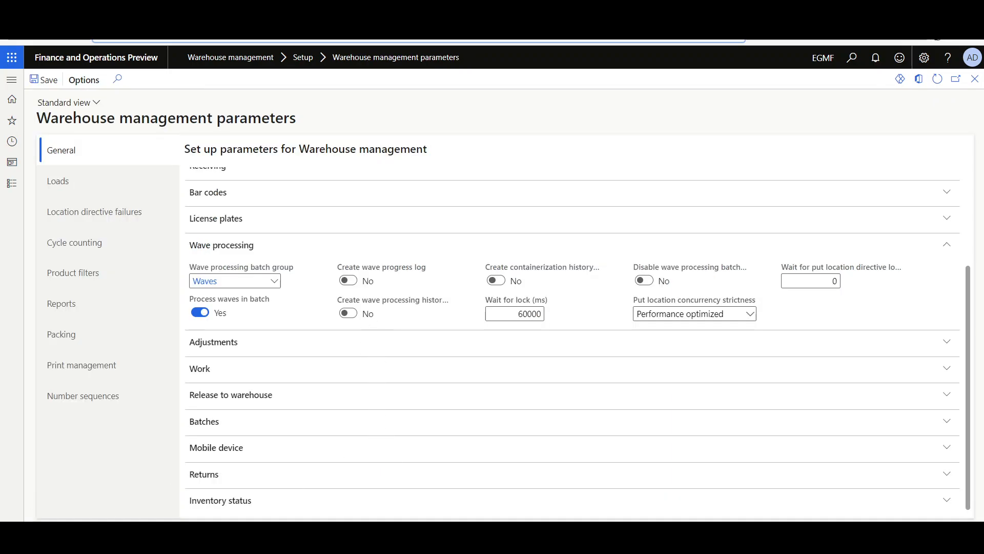
Step: View the containerization history of Wave-000000001 and read the descriptions of the history and Wait for lock (ms) parameters
mouse_move(395, 311)
mouse_move(530, 270)
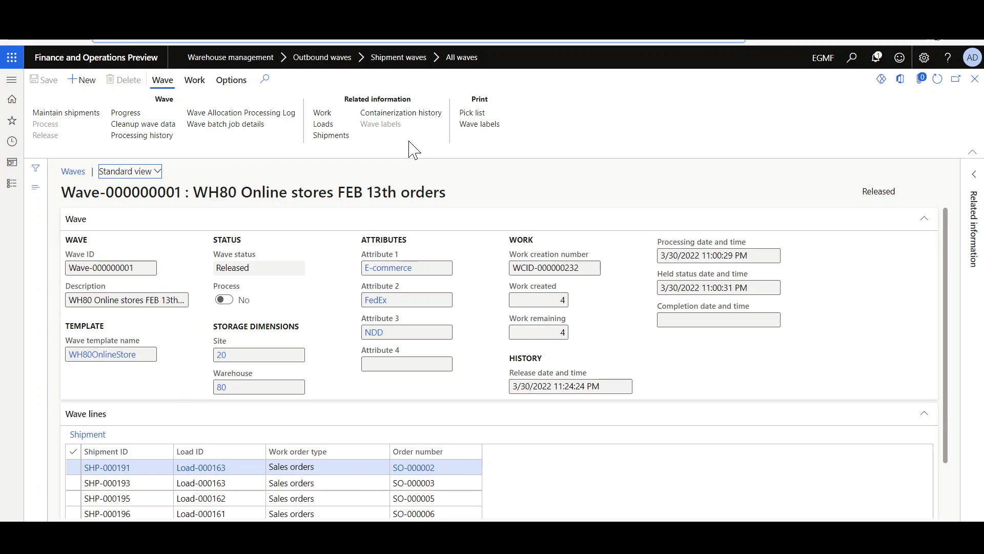
click(410, 115)
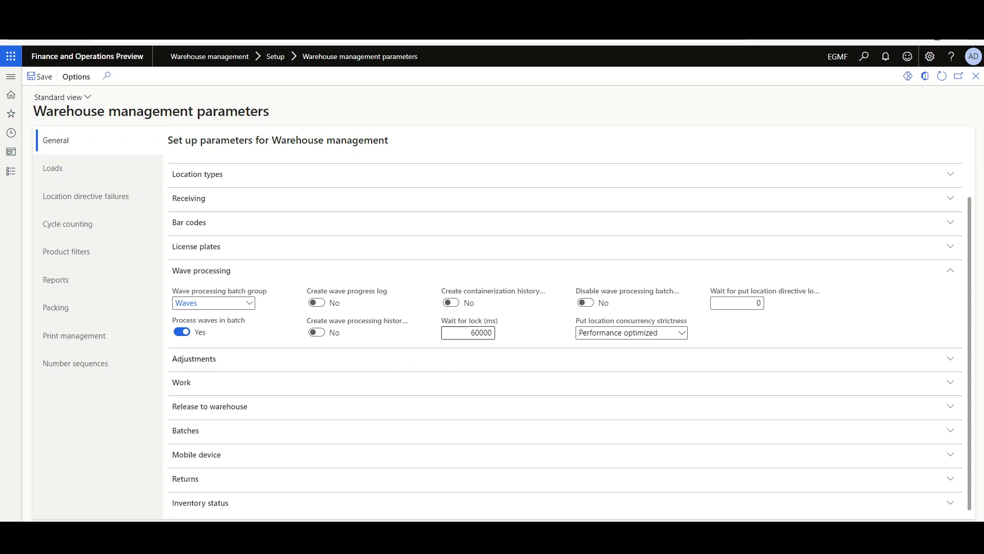
mouse_move(454, 328)
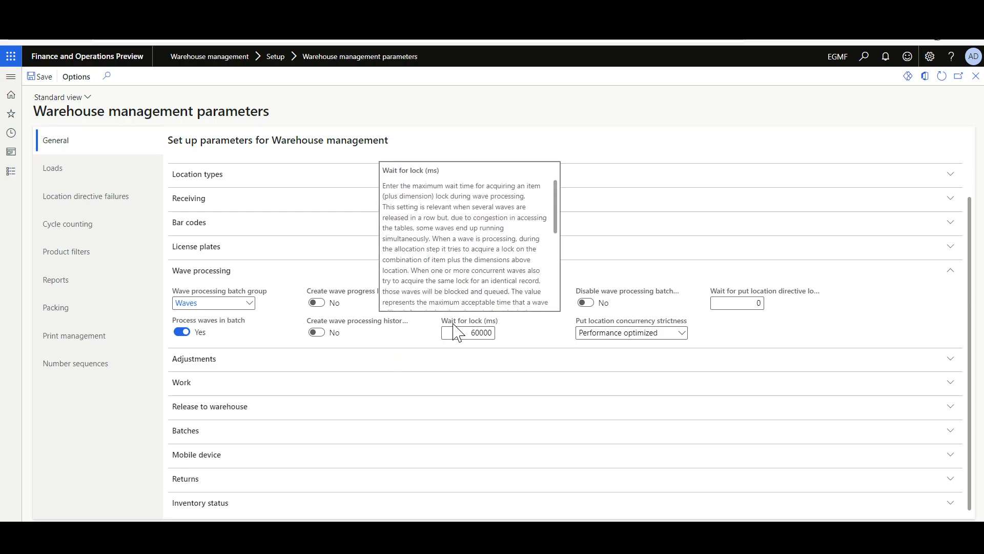